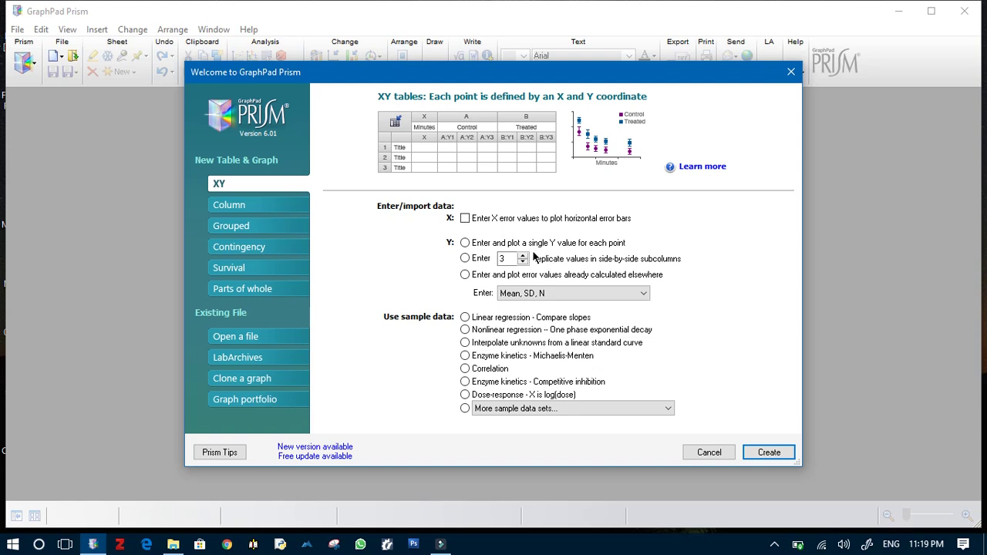
Create an XY data table with 3 replicate Y values in side-by-side subcolumns
{"action": "left_click", "coordinate": [464, 258]}
{"action": "left_click", "coordinate": [771, 453]}
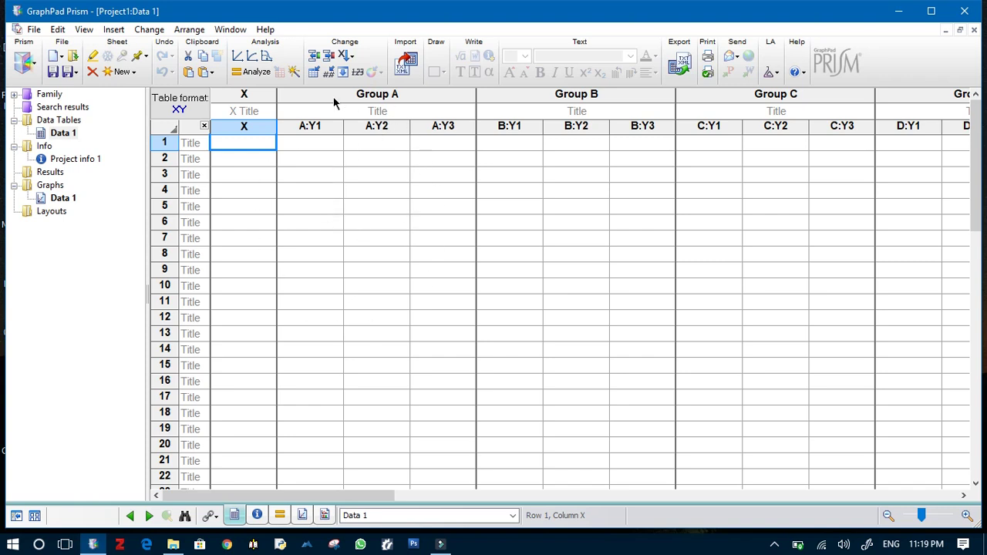
Paste the copied dose-response data into Data 1, starting at the first X cell
{"action": "right_click", "coordinate": [256, 143]}
{"action": "left_click", "coordinate": [283, 183]}
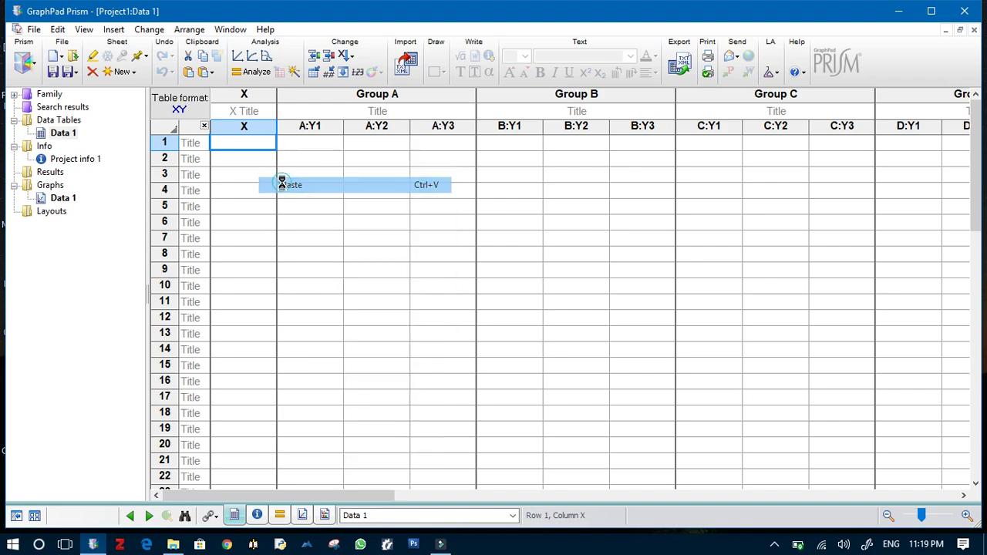
{"action": "left_click", "coordinate": [582, 257]}
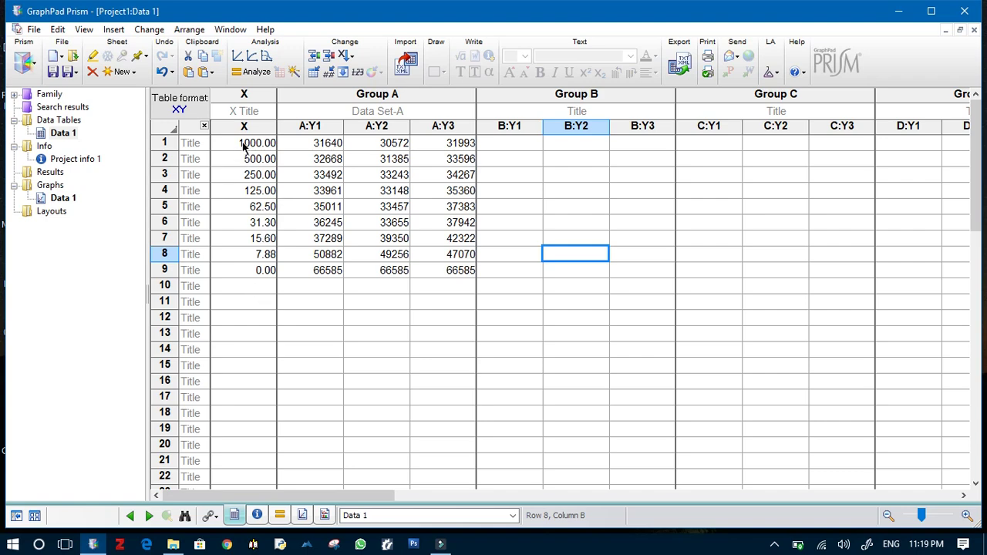
Select the nine X doses, the replicate Y block and row 9 to check the pasted values
{"action": "left_click_drag", "start_coordinate": [242, 145], "coordinate": [243, 269]}
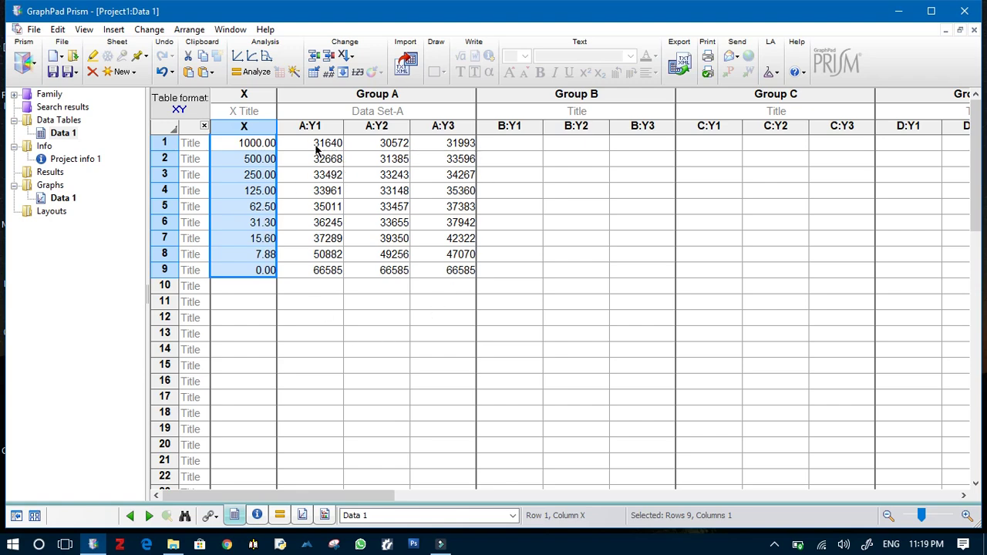
{"action": "left_click_drag", "start_coordinate": [315, 143], "coordinate": [441, 269]}
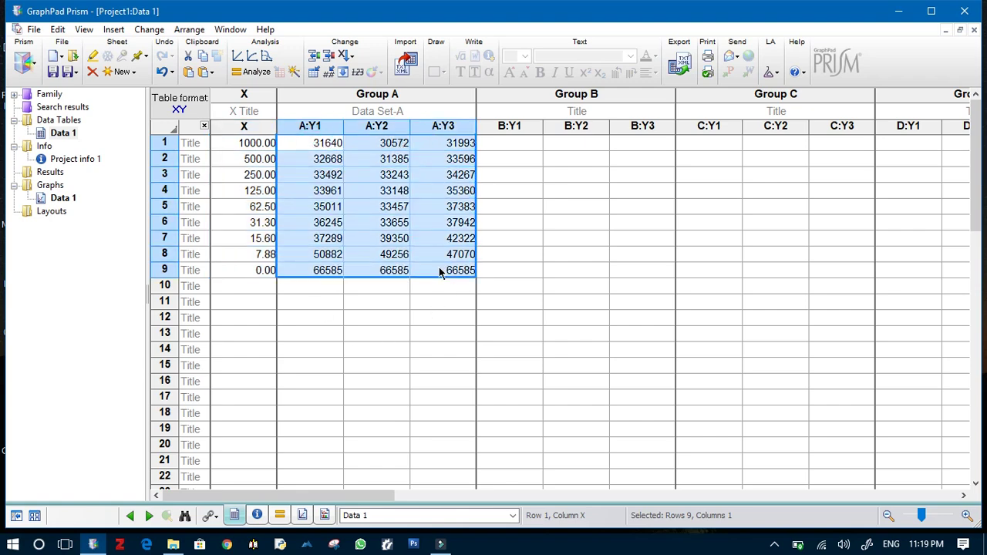
{"action": "left_click", "coordinate": [336, 301]}
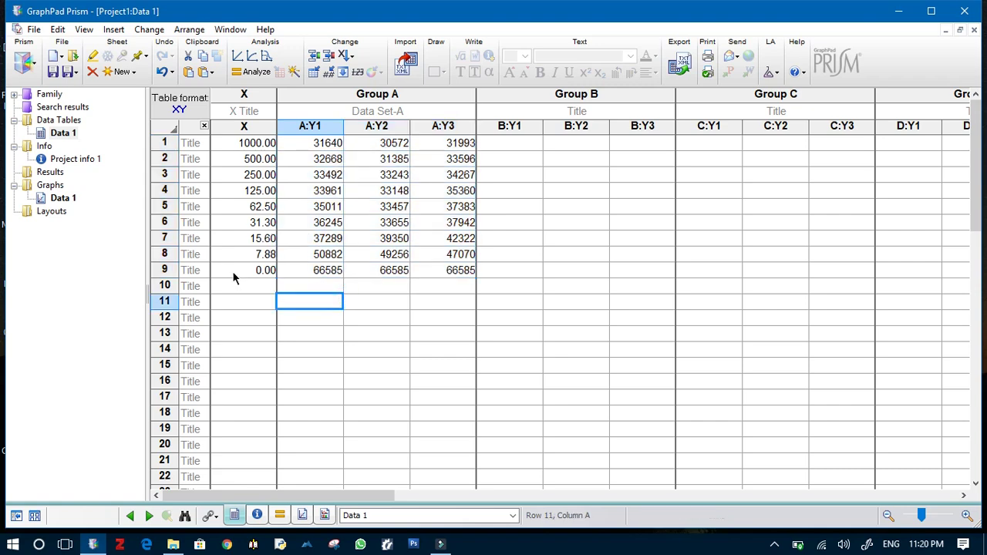
{"action": "left_click_drag", "start_coordinate": [232, 272], "coordinate": [472, 279]}
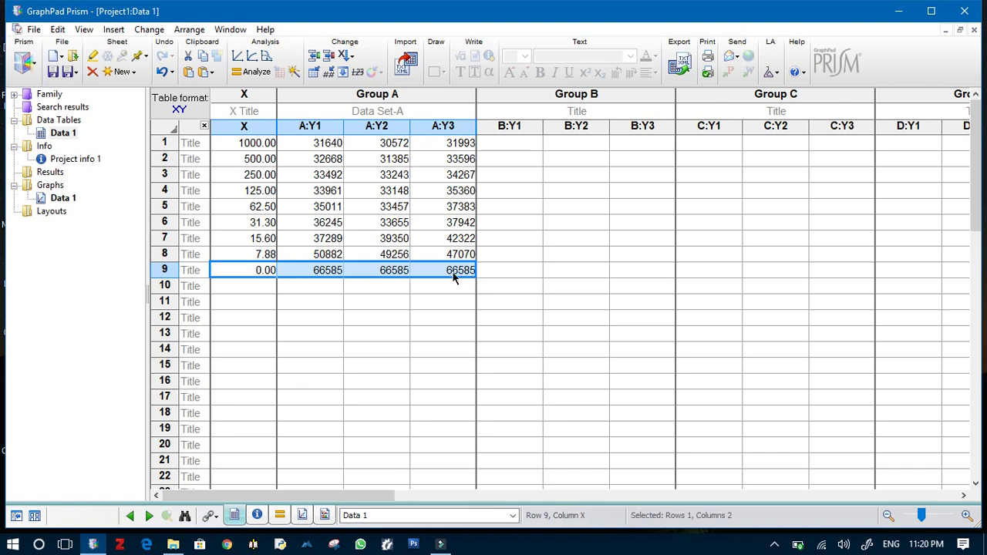
{"action": "left_click", "coordinate": [350, 288]}
Inspect row 9's replicate values and zero dose, leaving 66585 and 0 unchanged
{"action": "left_click", "coordinate": [317, 287]}
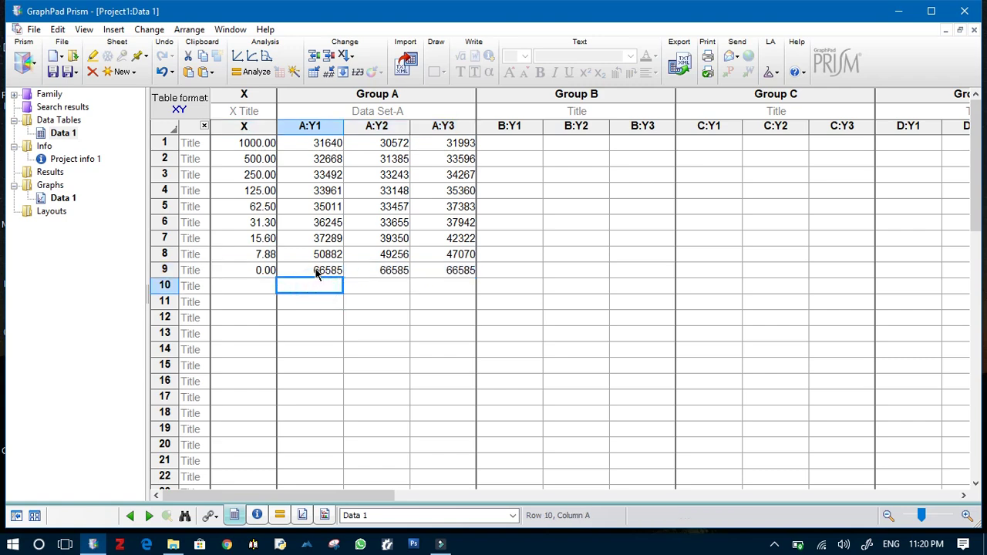
{"action": "double_click", "coordinate": [320, 269]}
{"action": "double_click", "coordinate": [380, 271]}
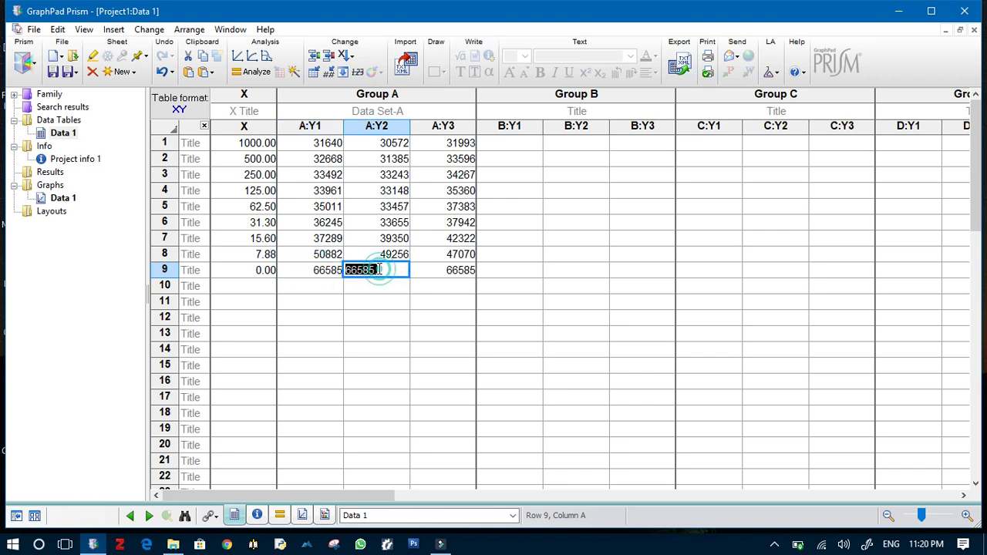
{"action": "double_click", "coordinate": [458, 271]}
{"action": "double_click", "coordinate": [395, 271]}
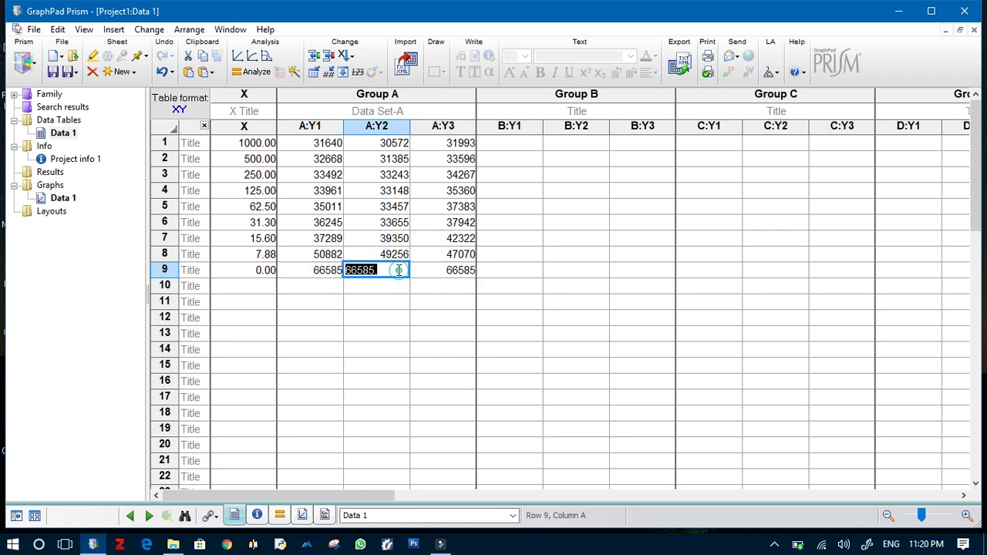
{"action": "double_click", "coordinate": [327, 270]}
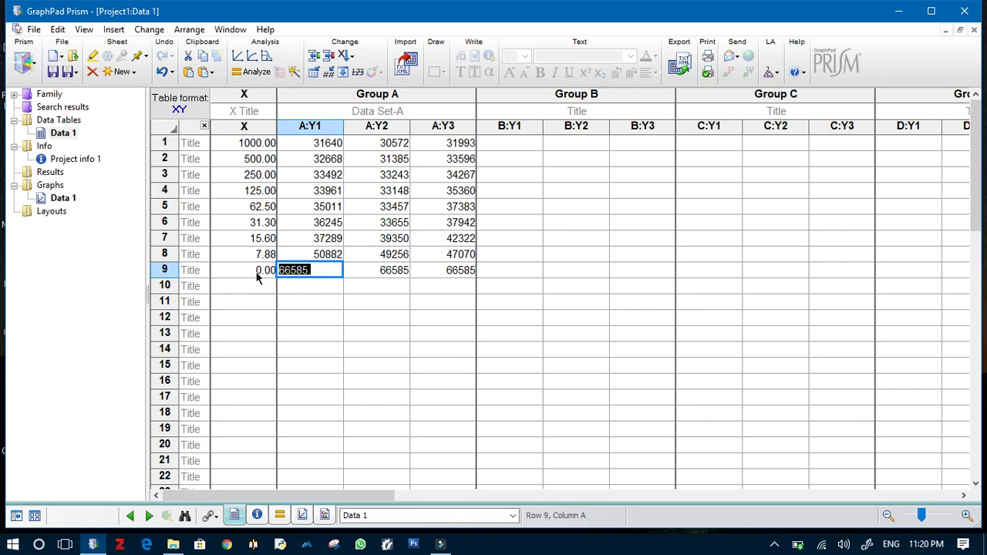
{"action": "left_click", "coordinate": [258, 275]}
{"action": "left_click", "coordinate": [316, 292]}
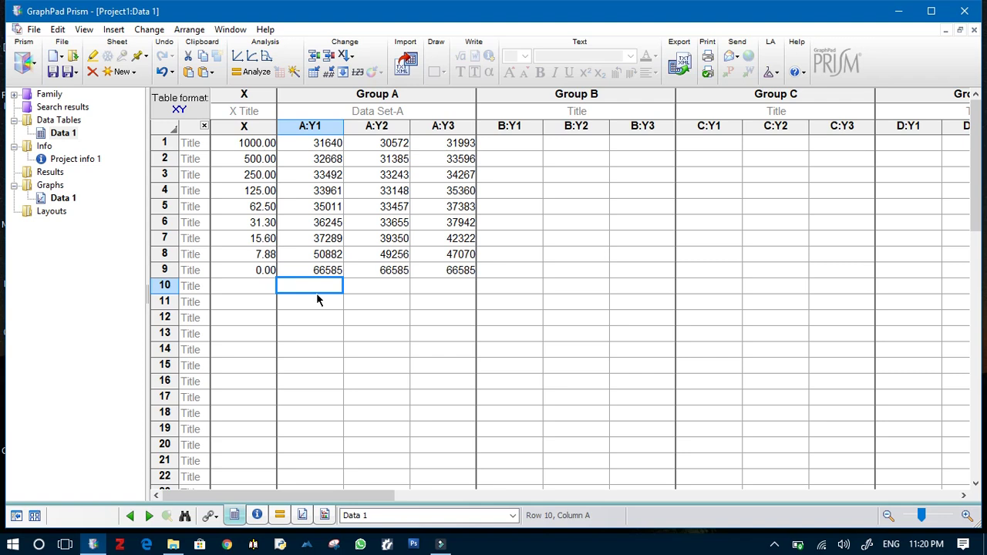
{"action": "left_click", "coordinate": [63, 133]}
{"action": "left_click", "coordinate": [266, 270]}
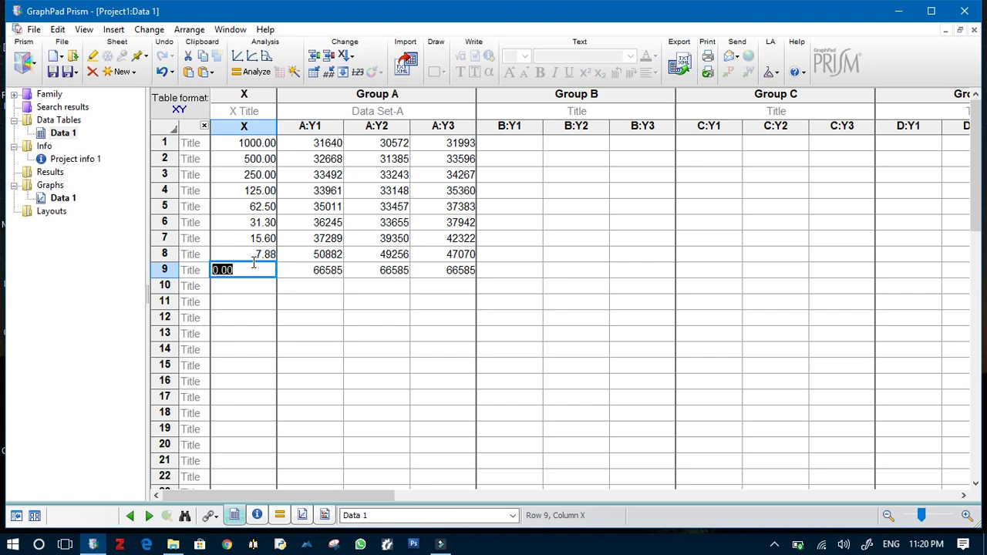
{"action": "left_click", "coordinate": [260, 300]}
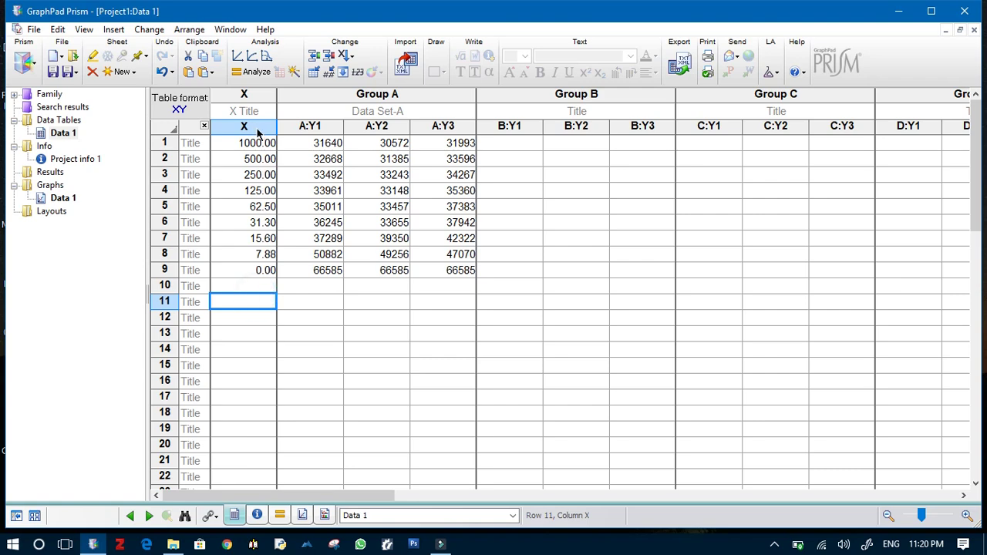
Run a Transform analysis on Data 1 converting X to Log(X), with a new graph
{"action": "left_click", "coordinate": [248, 74]}
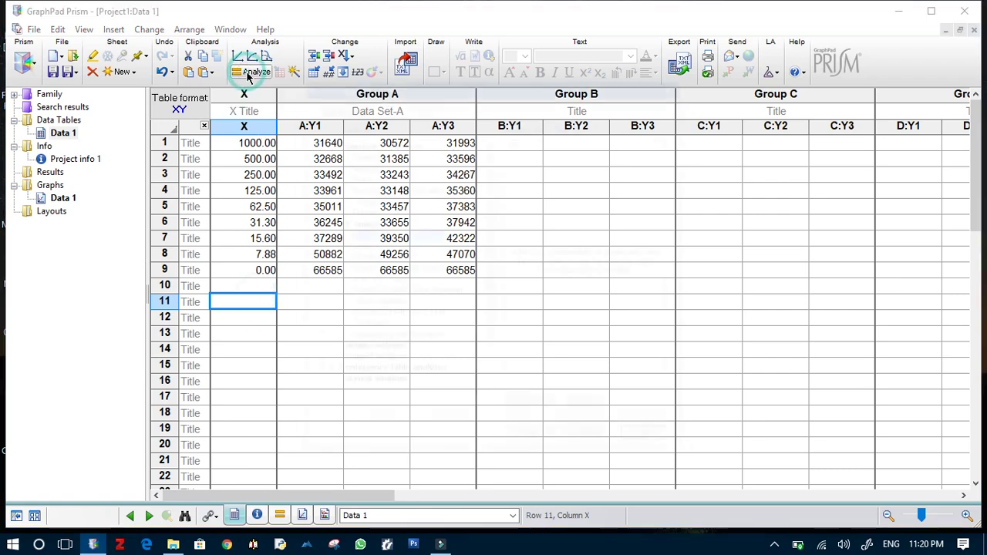
{"action": "left_click", "coordinate": [364, 153]}
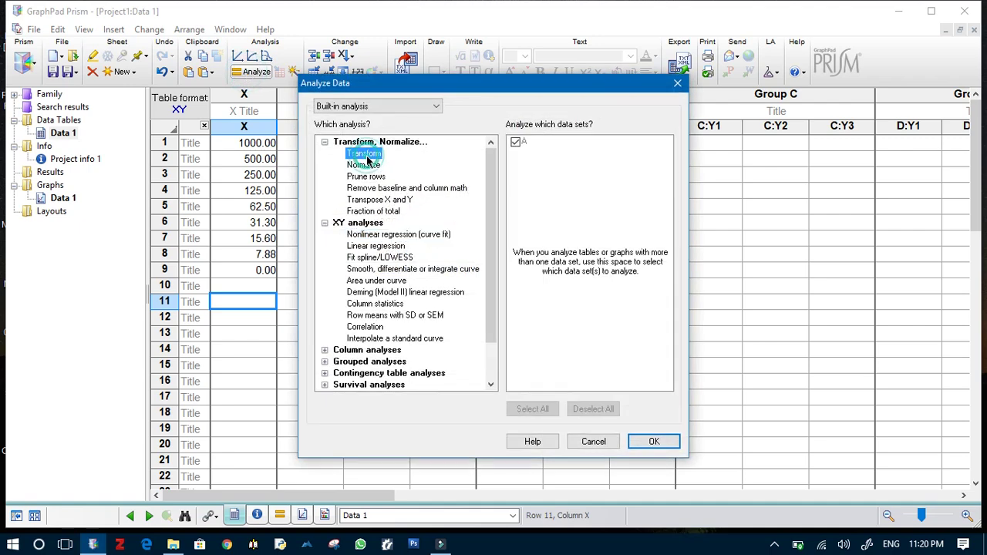
{"action": "left_click", "coordinate": [653, 442]}
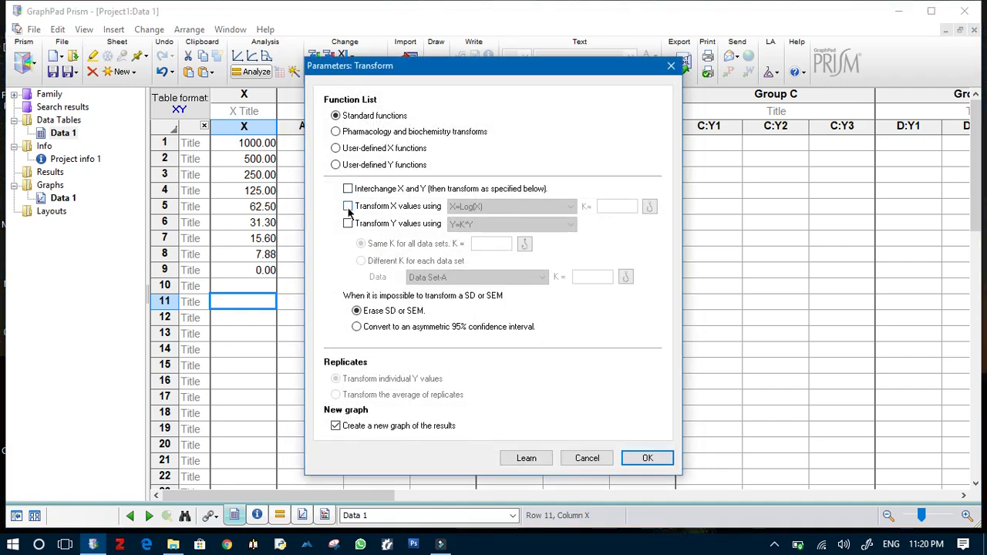
{"action": "left_click", "coordinate": [347, 207]}
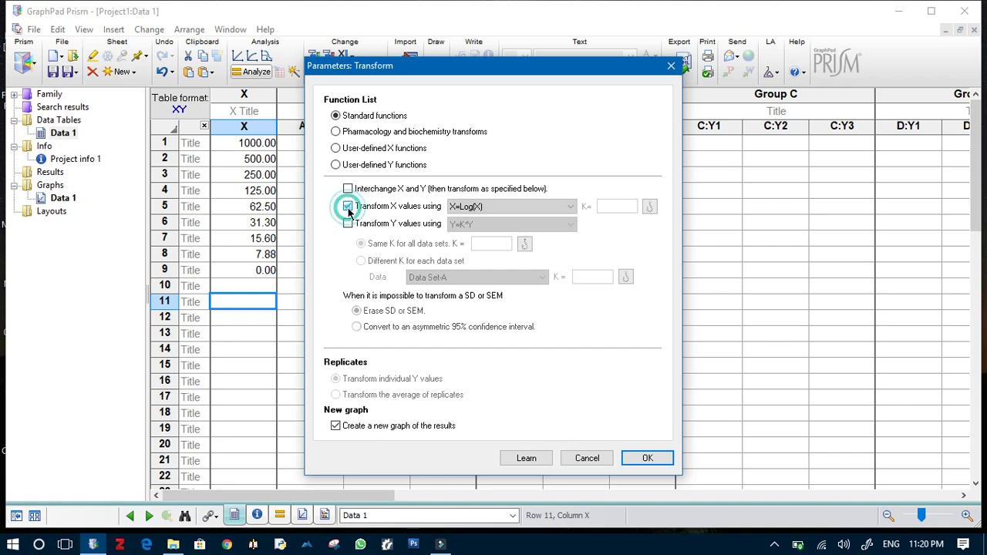
{"action": "left_click", "coordinate": [527, 206]}
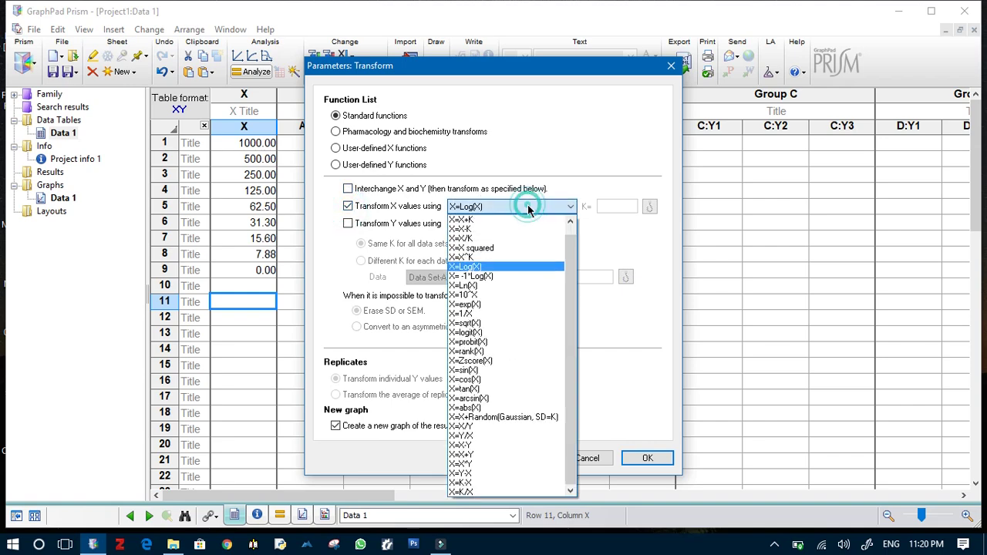
{"action": "left_click", "coordinate": [533, 267]}
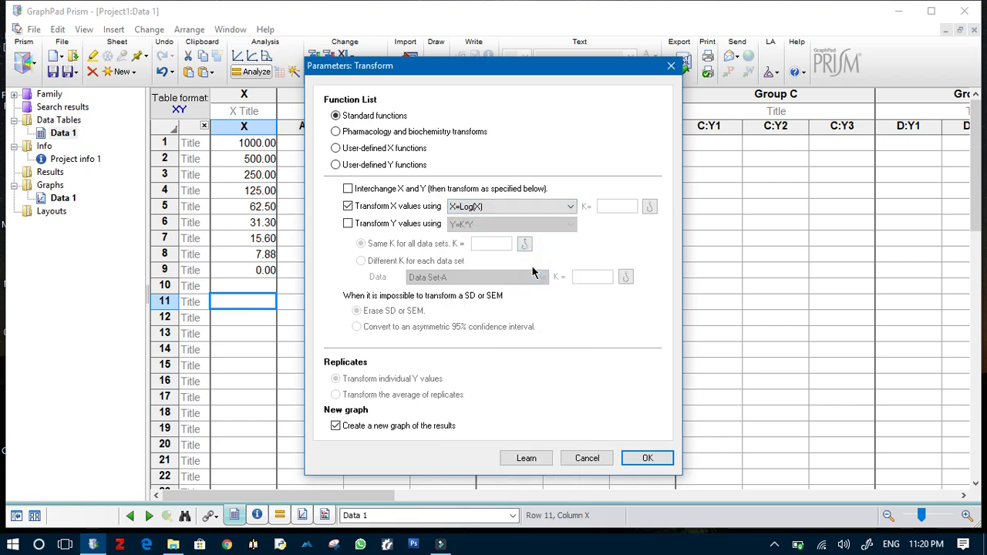
{"action": "left_click", "coordinate": [648, 458]}
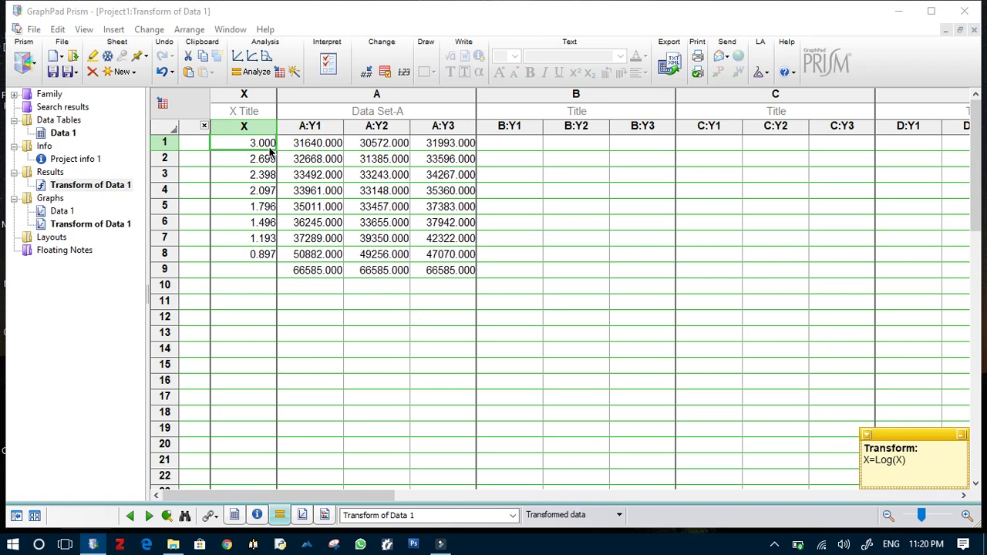
Check the blank row 9 log value and view the Transform of Data 1 graph, then return to Data 1
{"action": "left_click", "coordinate": [258, 270]}
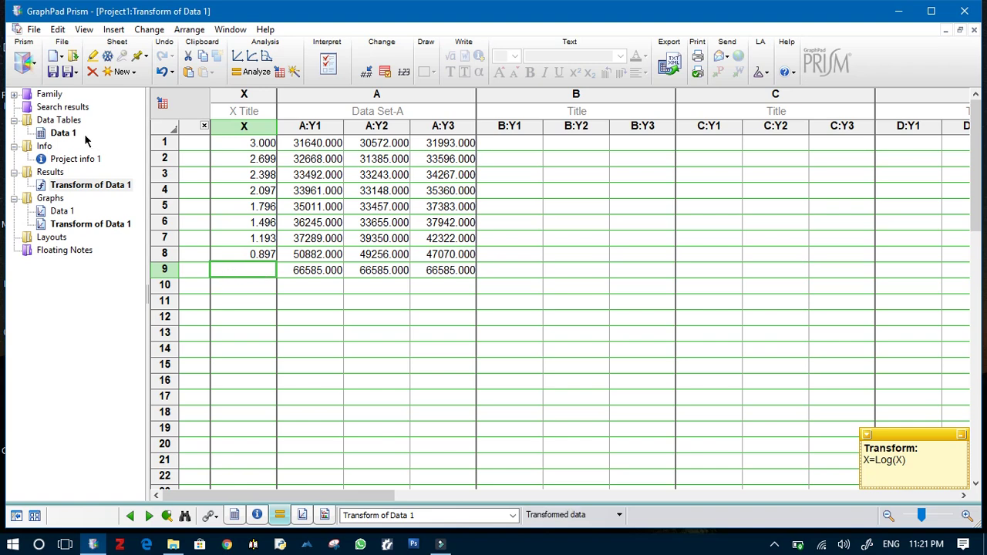
{"action": "left_click", "coordinate": [113, 223]}
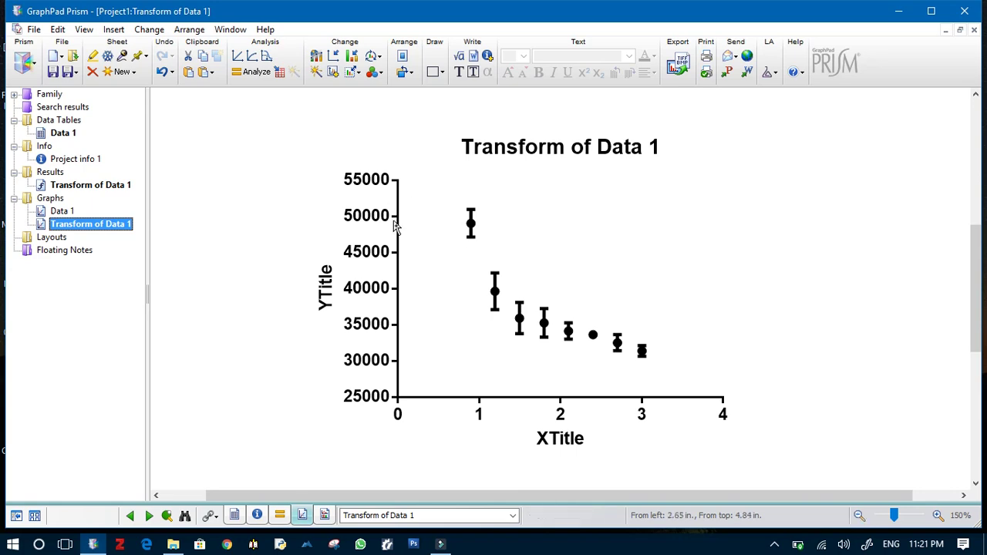
{"action": "left_click", "coordinate": [96, 186]}
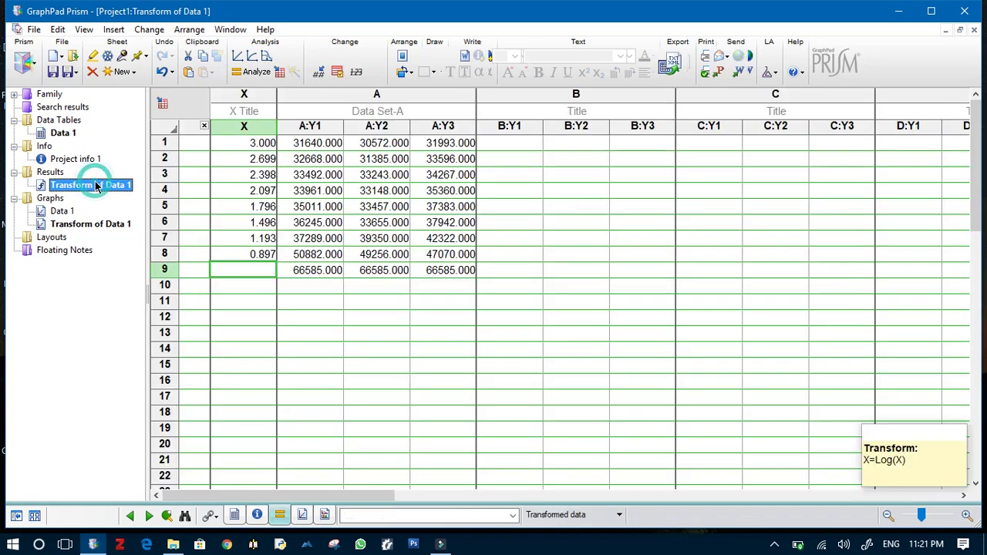
{"action": "left_click", "coordinate": [66, 134]}
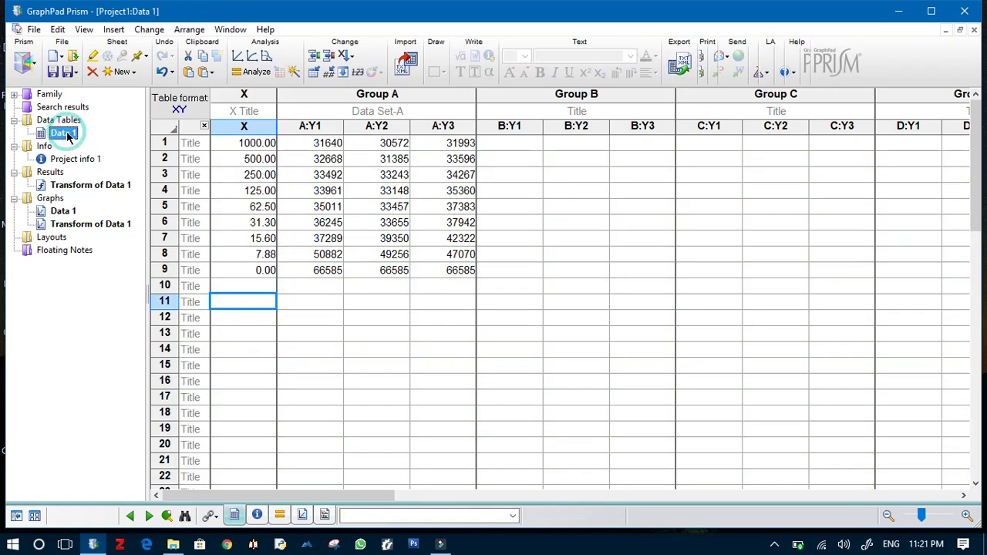
Change the row 9 zero dose in Data 1's X column to 1
{"action": "double_click", "coordinate": [262, 271]}
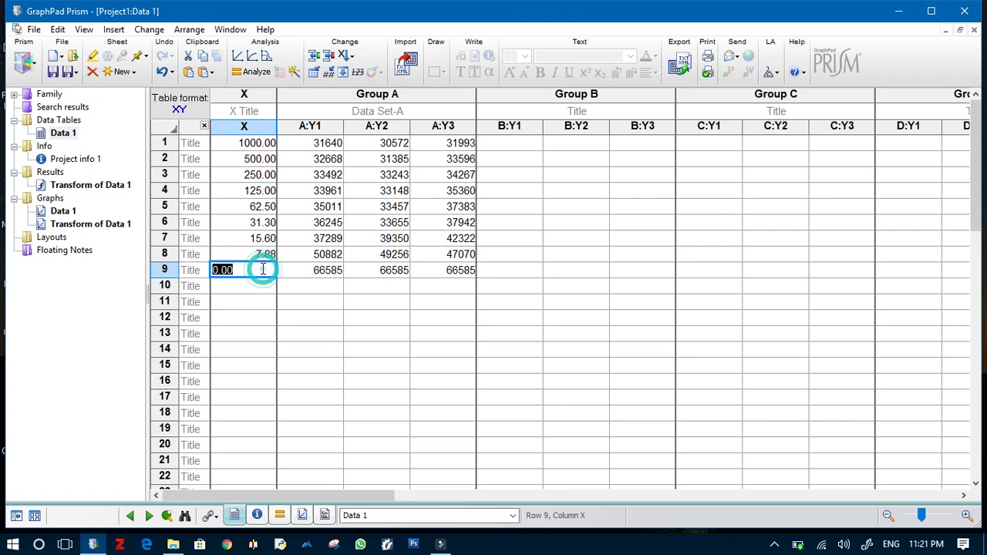
{"action": "type", "text": "1"}
{"action": "left_click", "coordinate": [308, 296]}
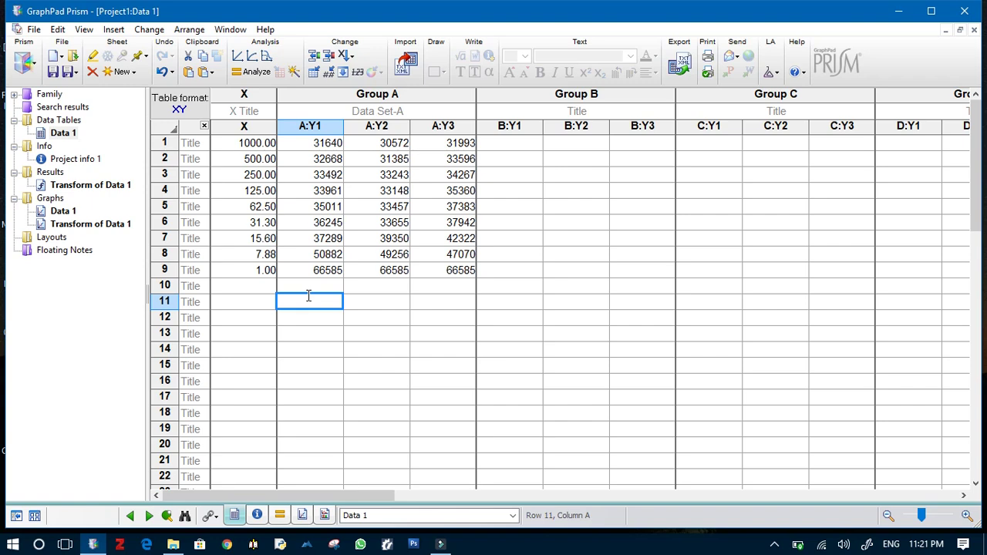
{"action": "double_click", "coordinate": [255, 269]}
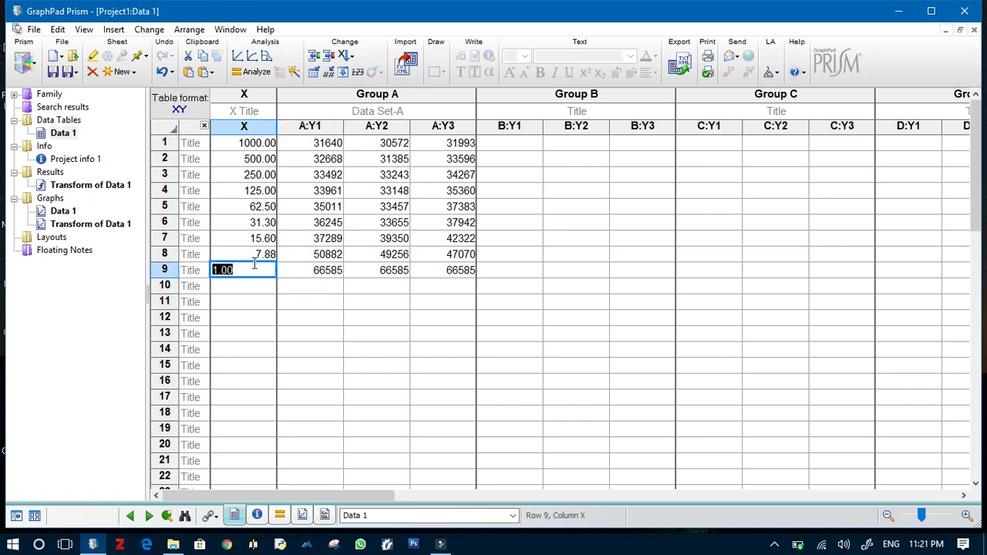
{"action": "left_click", "coordinate": [278, 313]}
Review the Transform of Data 1 graph and table, checking the replicate values in rows 1 and 9
{"action": "left_click", "coordinate": [109, 187]}
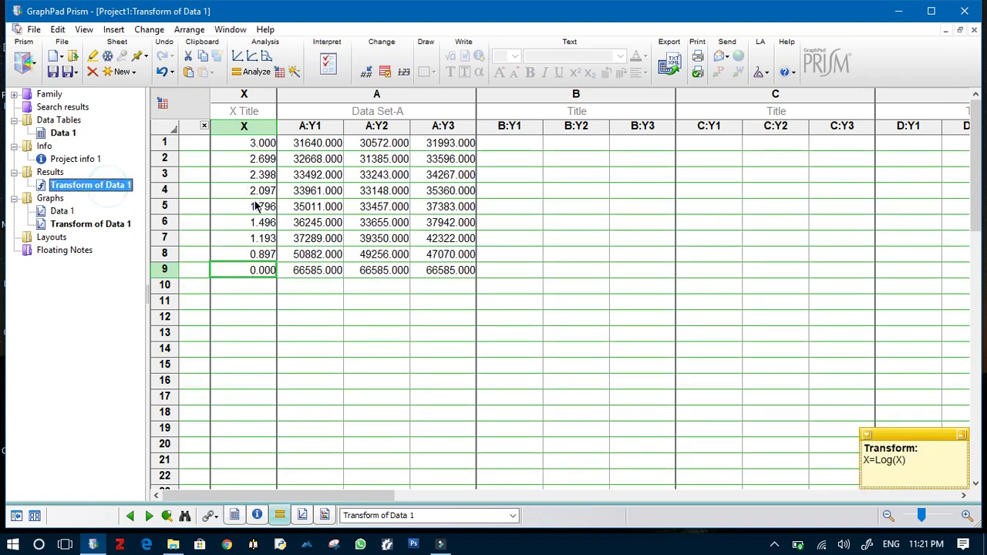
{"action": "left_click", "coordinate": [118, 226]}
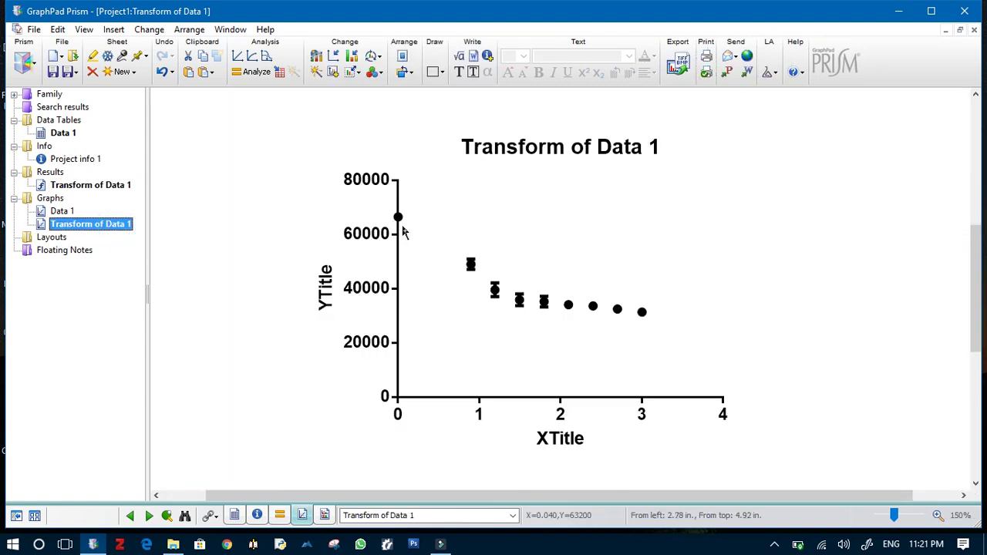
{"action": "left_click", "coordinate": [77, 185]}
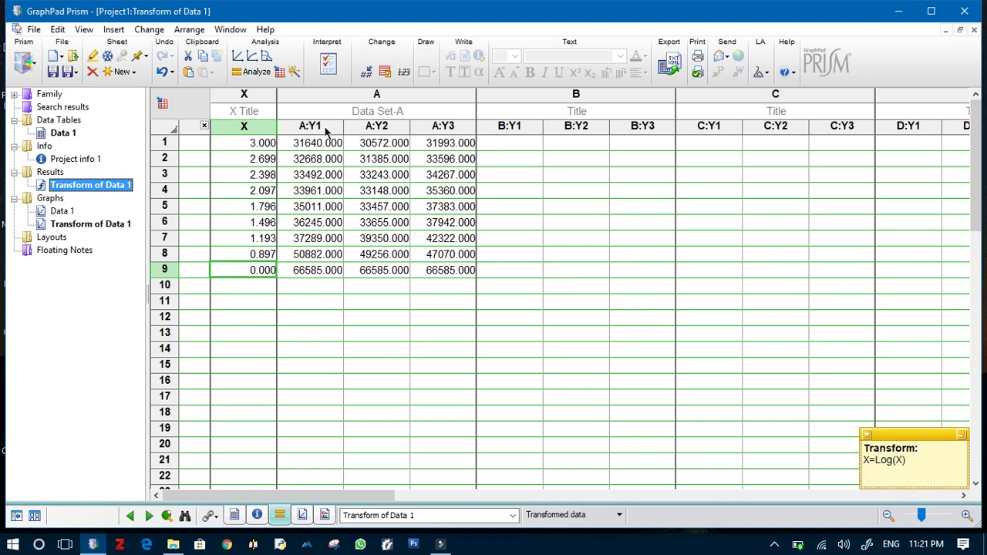
{"action": "left_click_drag", "start_coordinate": [312, 151], "coordinate": [463, 273]}
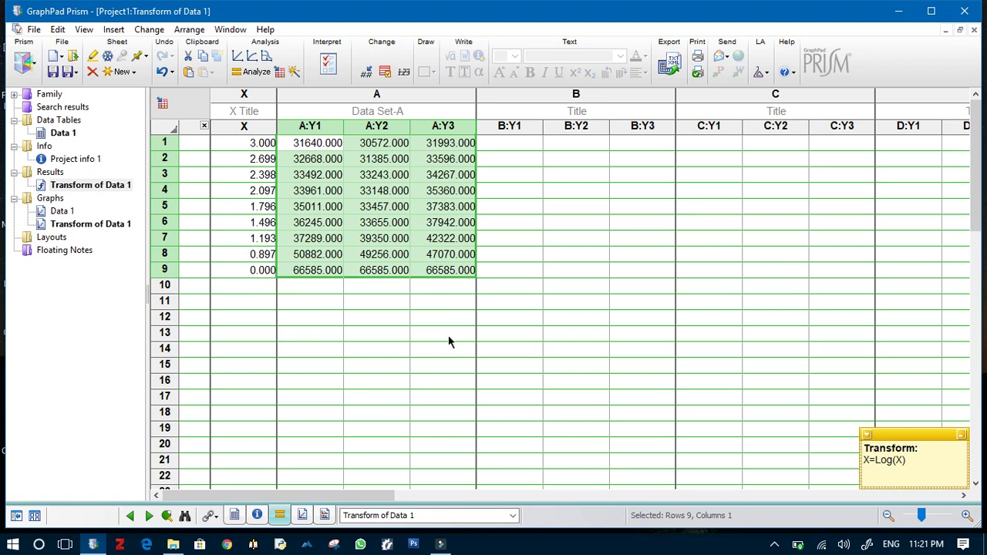
{"action": "left_click", "coordinate": [312, 287]}
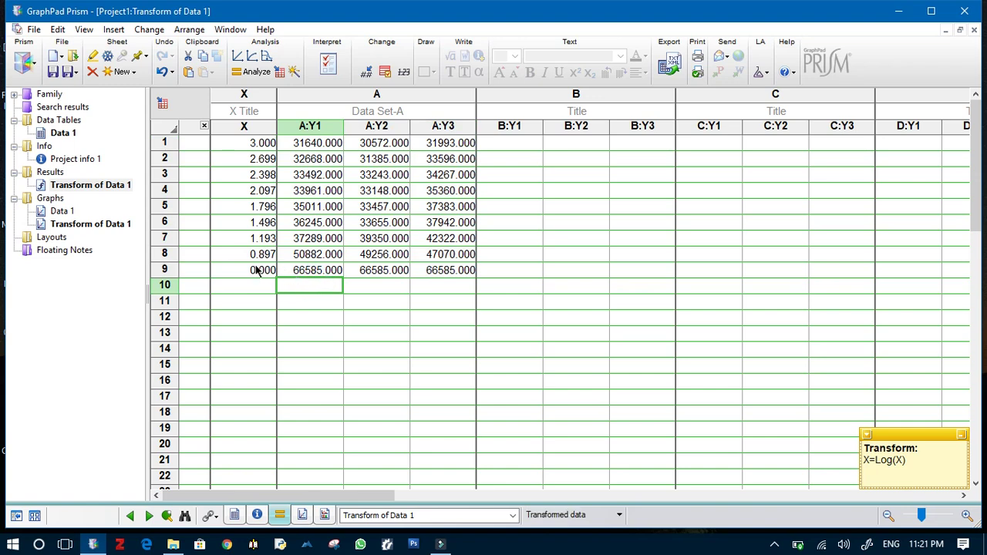
{"action": "left_click_drag", "start_coordinate": [301, 144], "coordinate": [454, 150]}
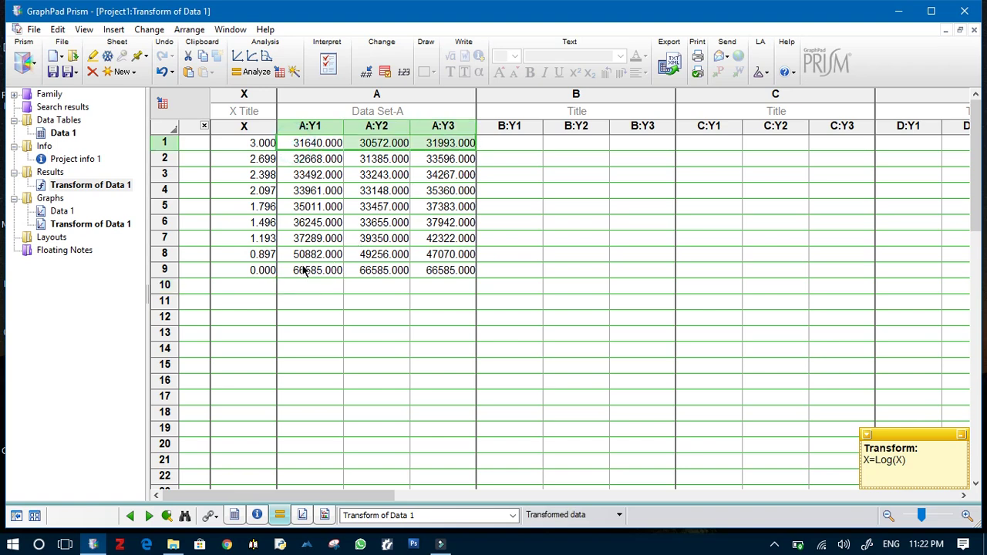
{"action": "left_click_drag", "start_coordinate": [304, 270], "coordinate": [466, 270]}
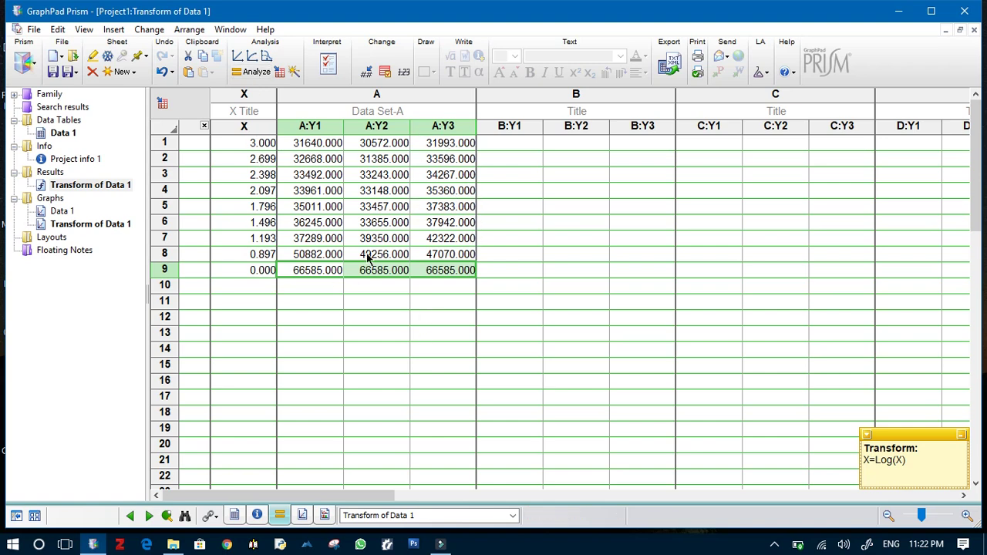
{"action": "left_click", "coordinate": [91, 186]}
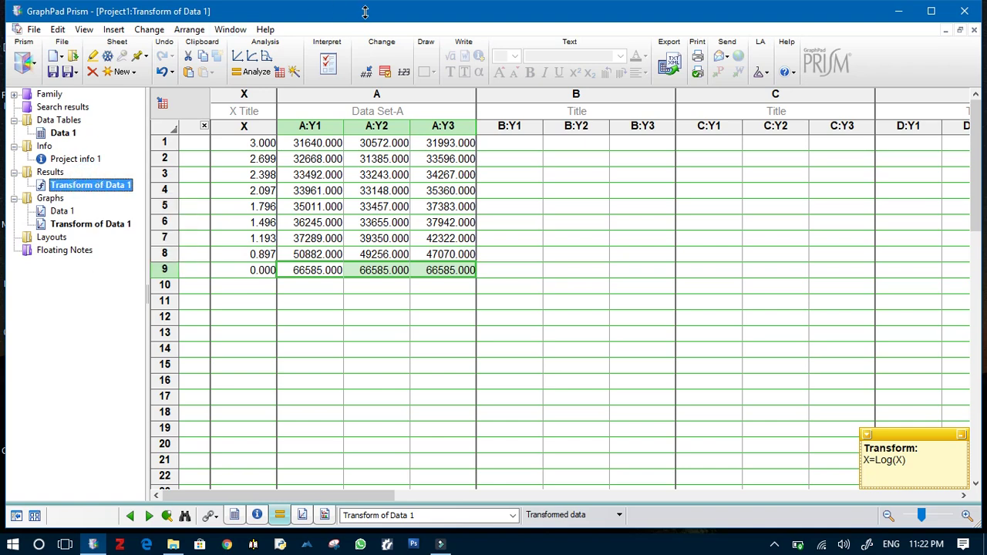
Normalize the Transform of Data 1 replicates to percentages, with default 0% smallest and 100% largest
{"action": "left_click", "coordinate": [239, 74]}
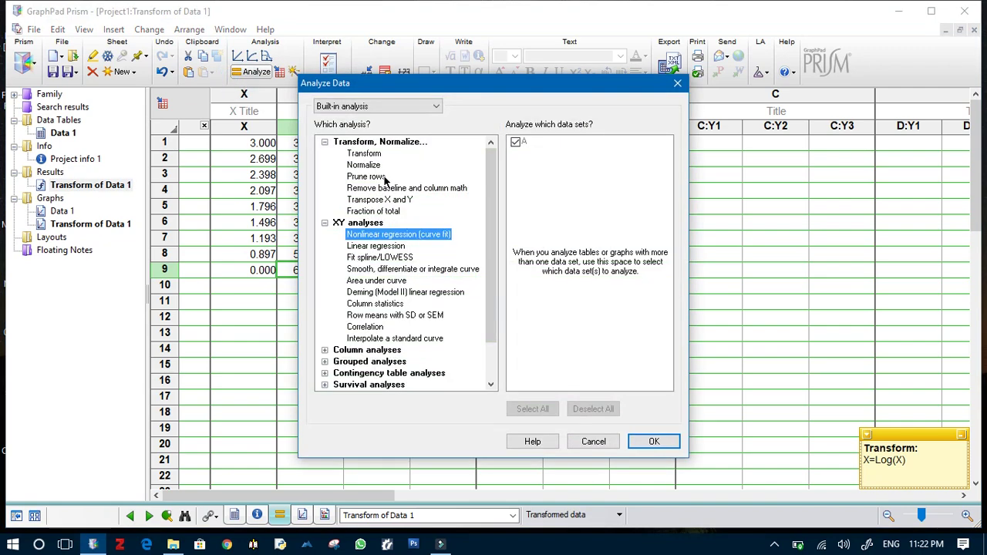
{"action": "left_click", "coordinate": [365, 166]}
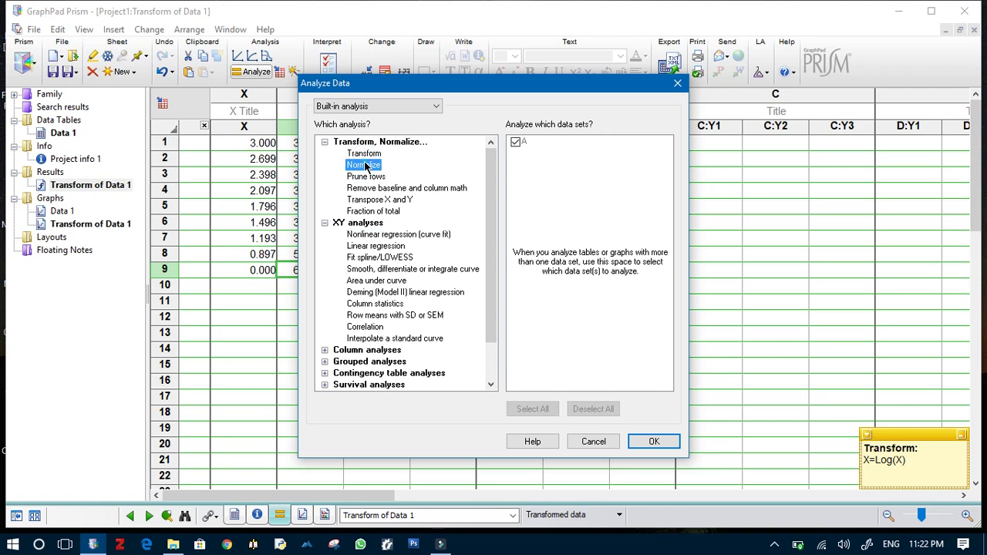
{"action": "left_click", "coordinate": [652, 441]}
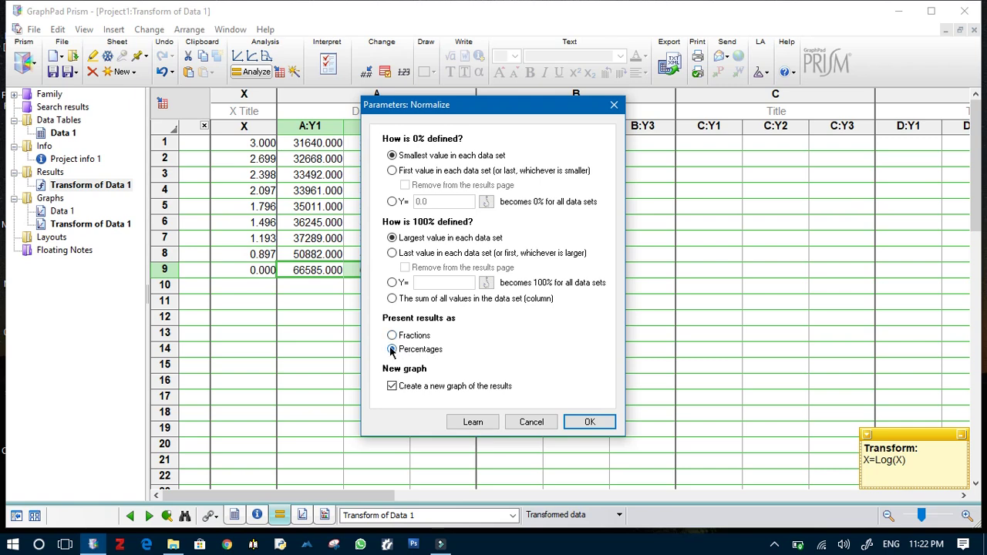
{"action": "left_click", "coordinate": [590, 421]}
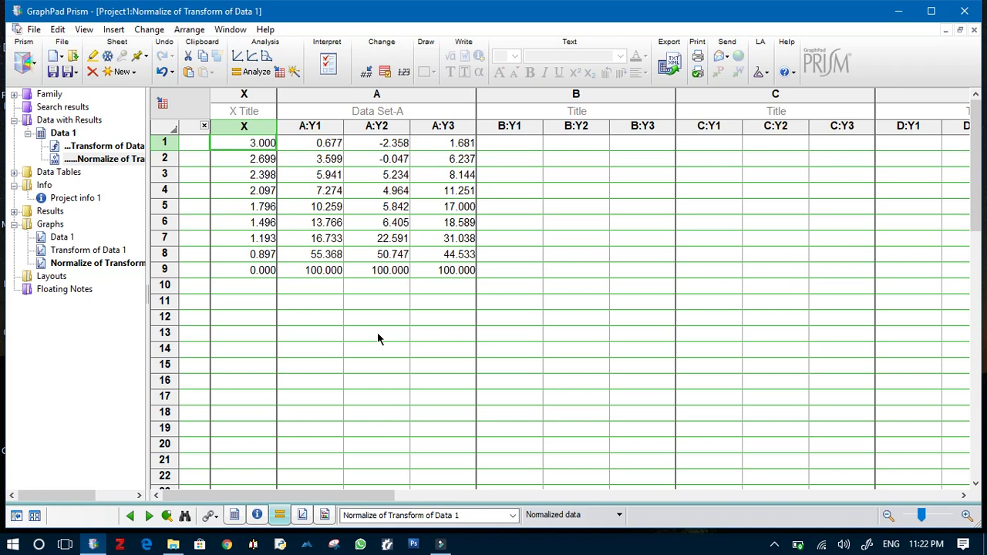
{"action": "left_click", "coordinate": [133, 266]}
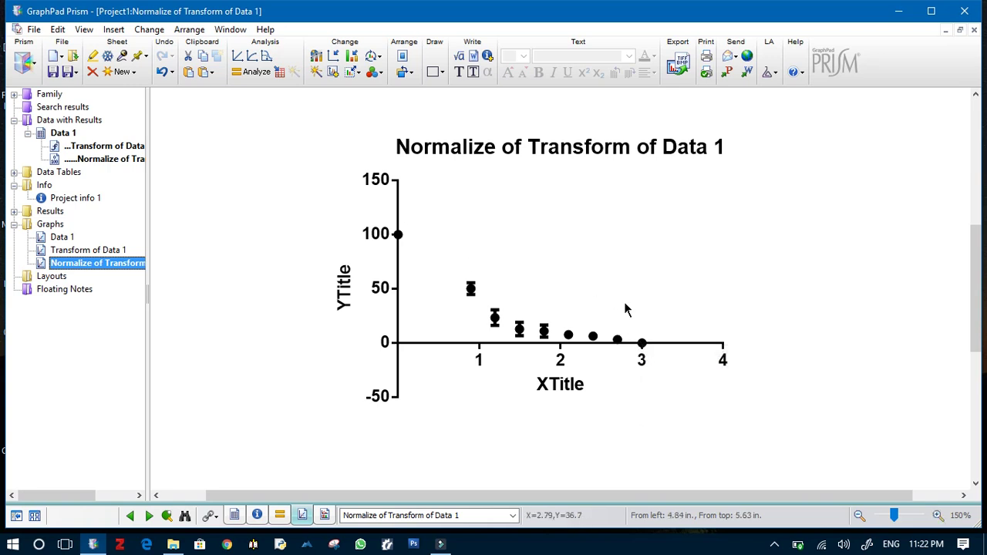
{"action": "left_click", "coordinate": [87, 161]}
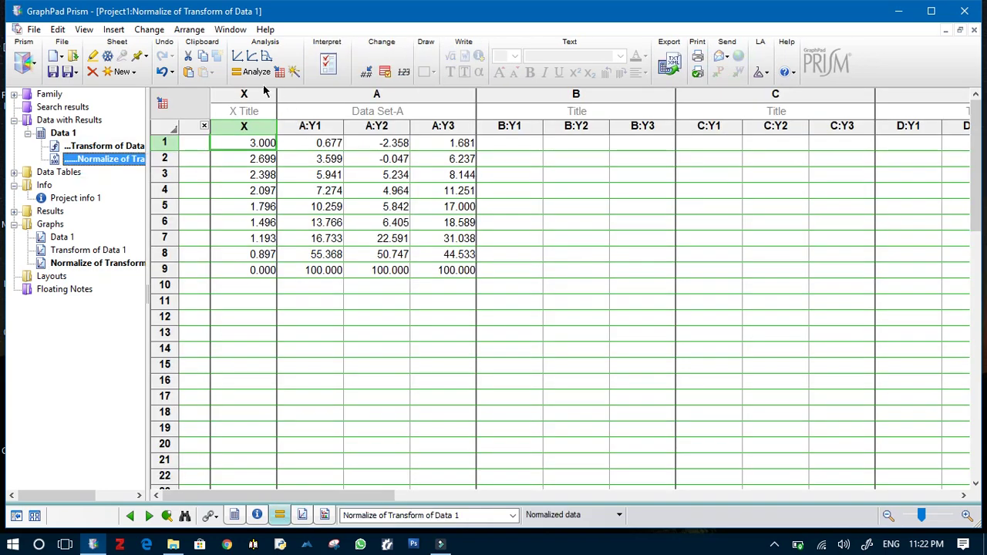
Fit the normalized data with a log(inhibitor) vs. normalized response -- Variable slope nonlinear regression
{"action": "left_click", "coordinate": [256, 72]}
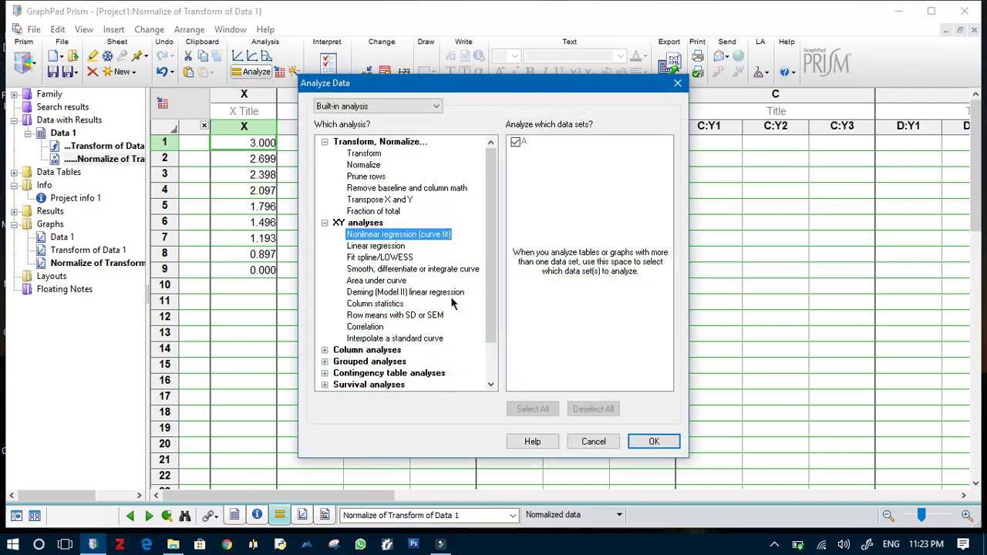
{"action": "left_click", "coordinate": [657, 441]}
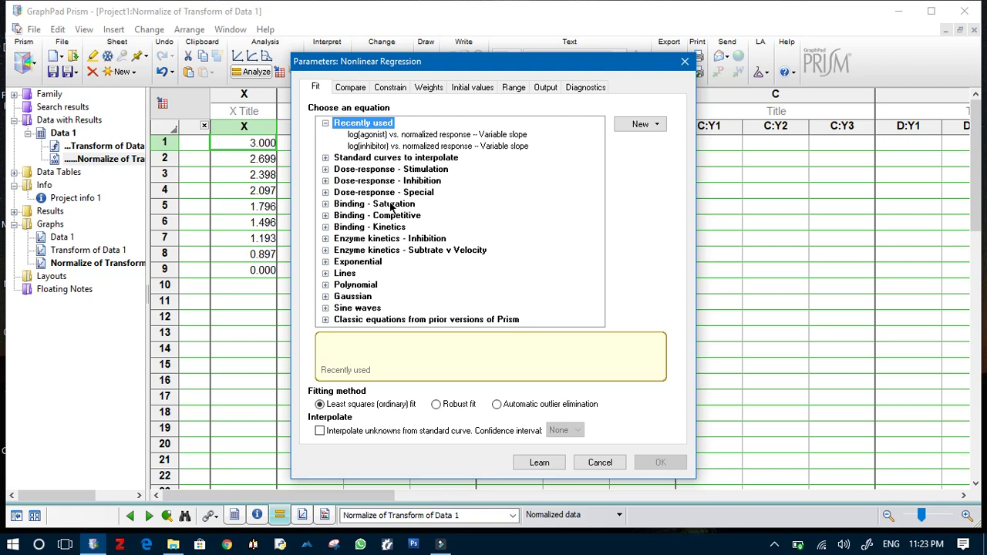
{"action": "left_click", "coordinate": [325, 181]}
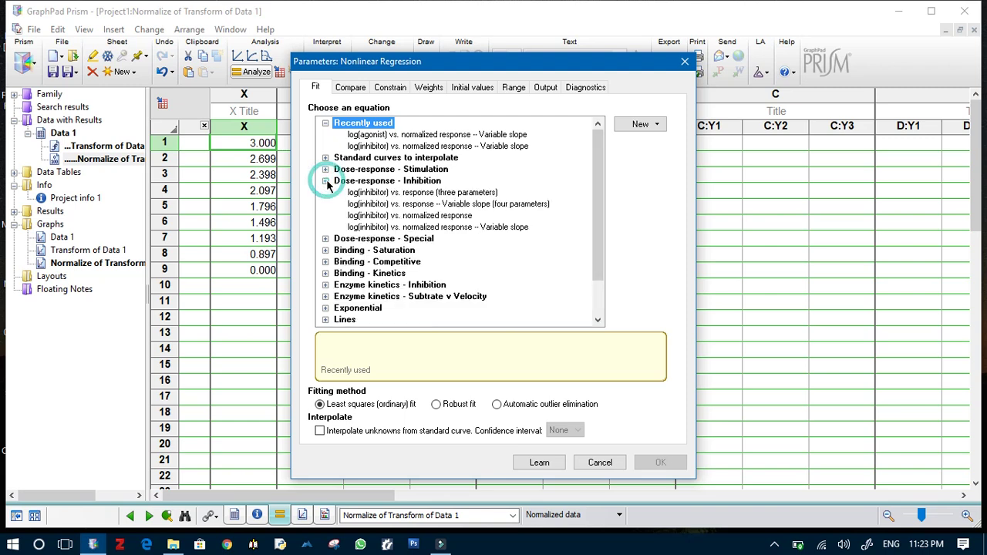
{"action": "left_click", "coordinate": [455, 228]}
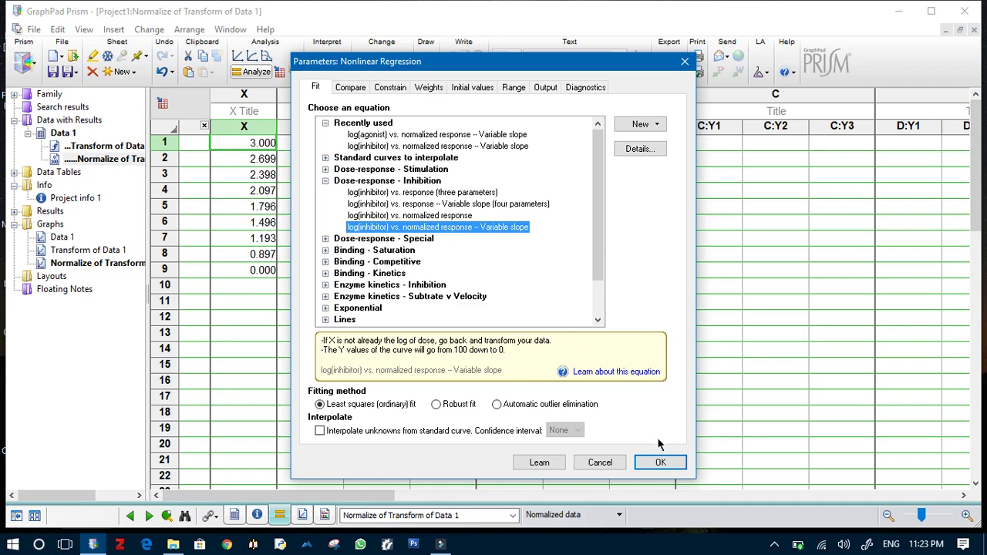
{"action": "left_click", "coordinate": [660, 462]}
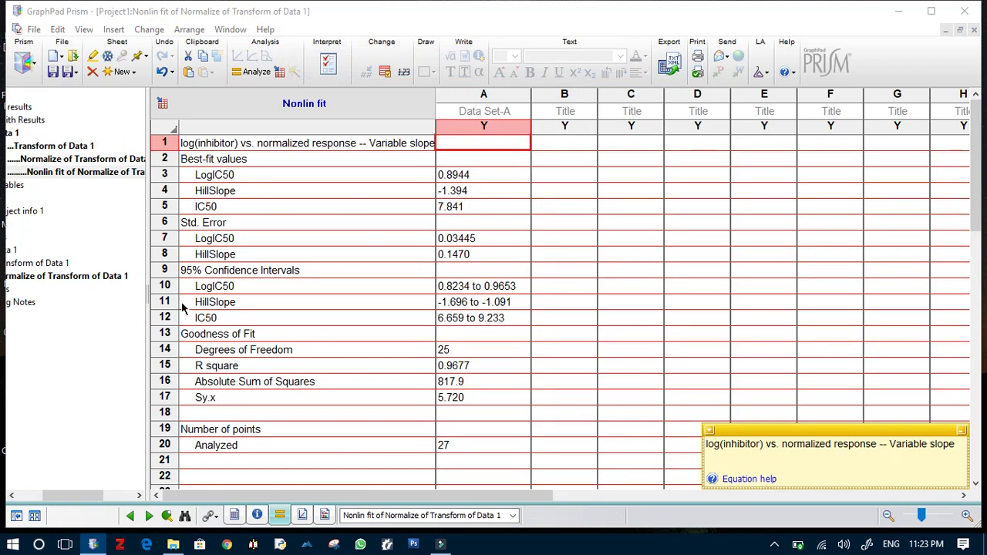
{"action": "left_click", "coordinate": [457, 206]}
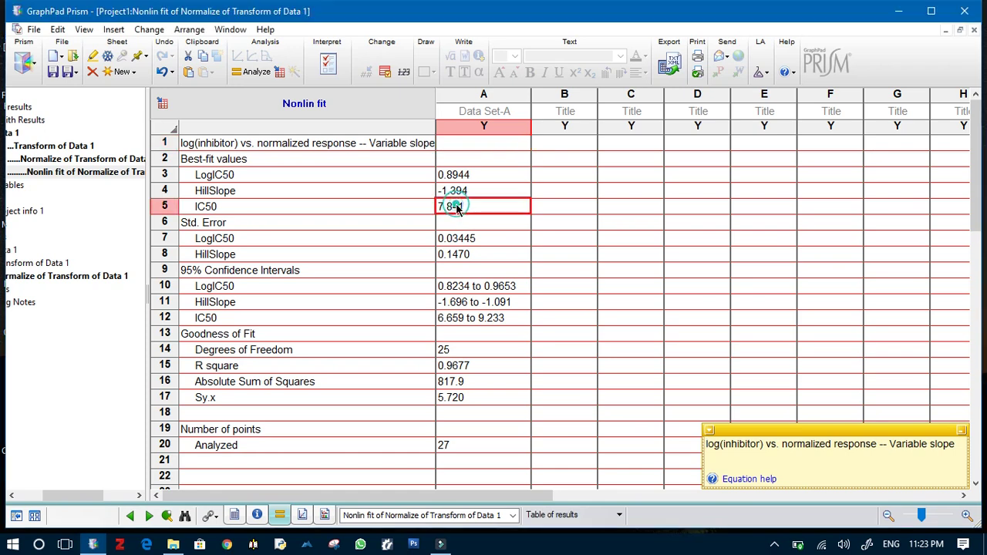
{"action": "left_click", "coordinate": [258, 205], "text": "shift"}
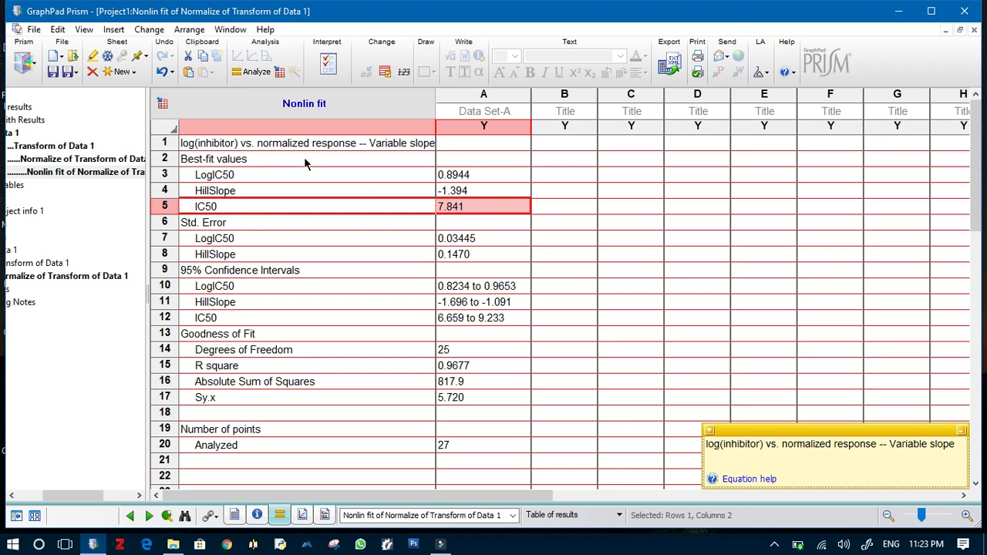
{"action": "left_click", "coordinate": [283, 175]}
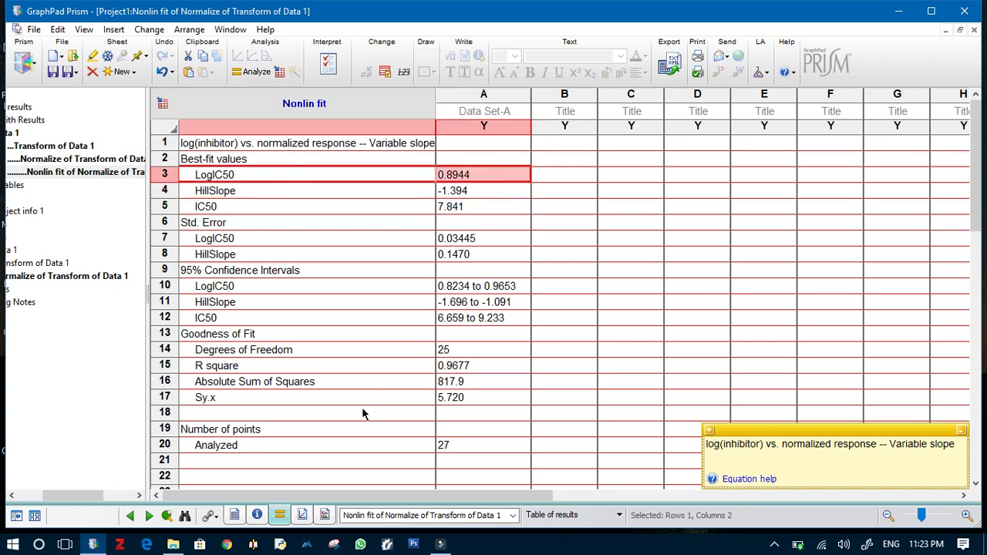
{"action": "left_click_drag", "start_coordinate": [258, 371], "coordinate": [490, 367]}
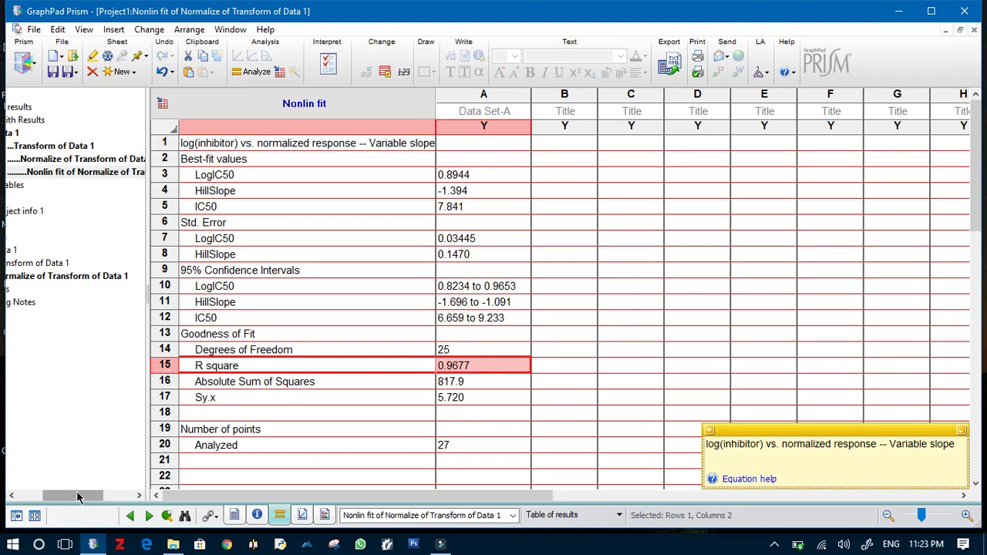
{"action": "left_click_drag", "start_coordinate": [75, 498], "coordinate": [49, 498]}
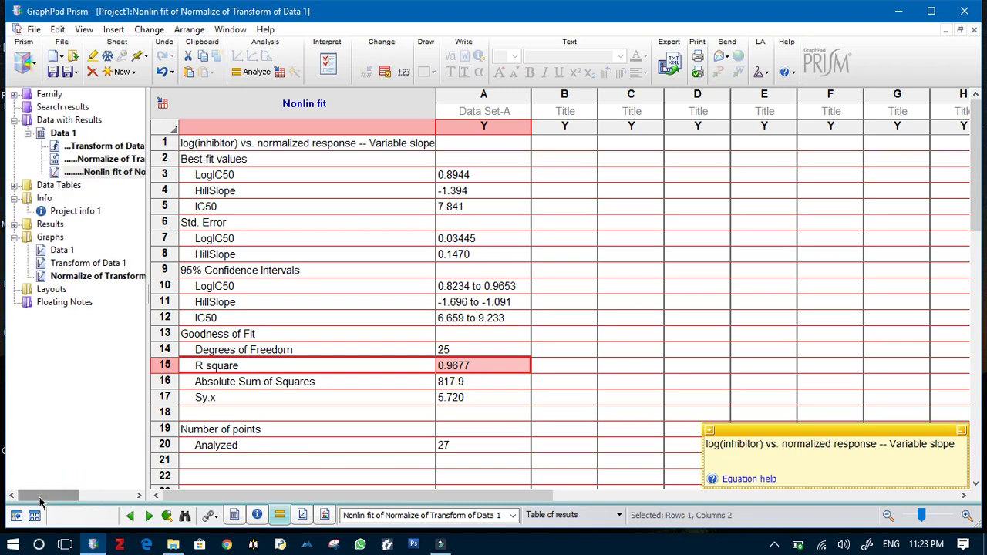
{"action": "left_click", "coordinate": [62, 275]}
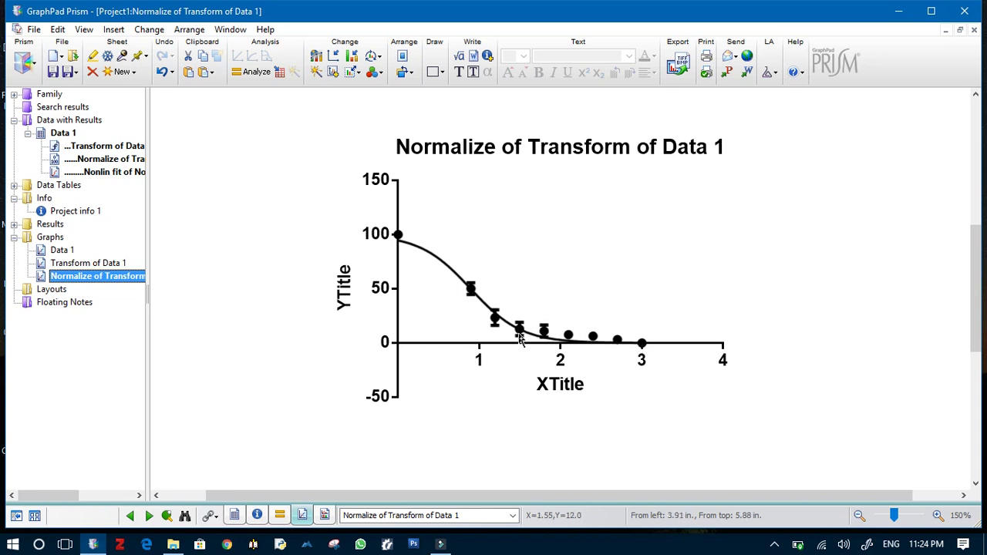
Change the graph type to plot Mean and Error with SEM error bars
{"action": "left_click", "coordinate": [314, 58]}
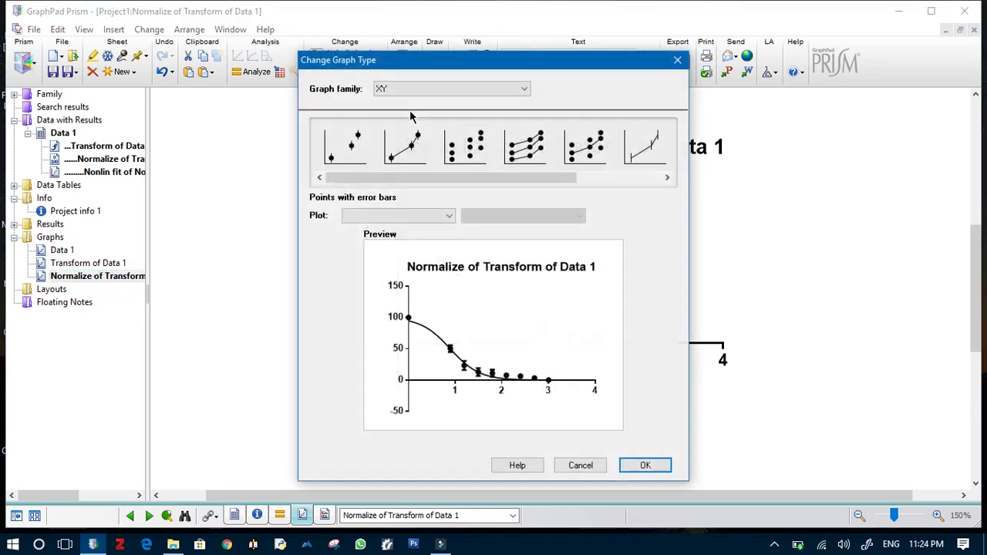
{"action": "left_click", "coordinate": [433, 216]}
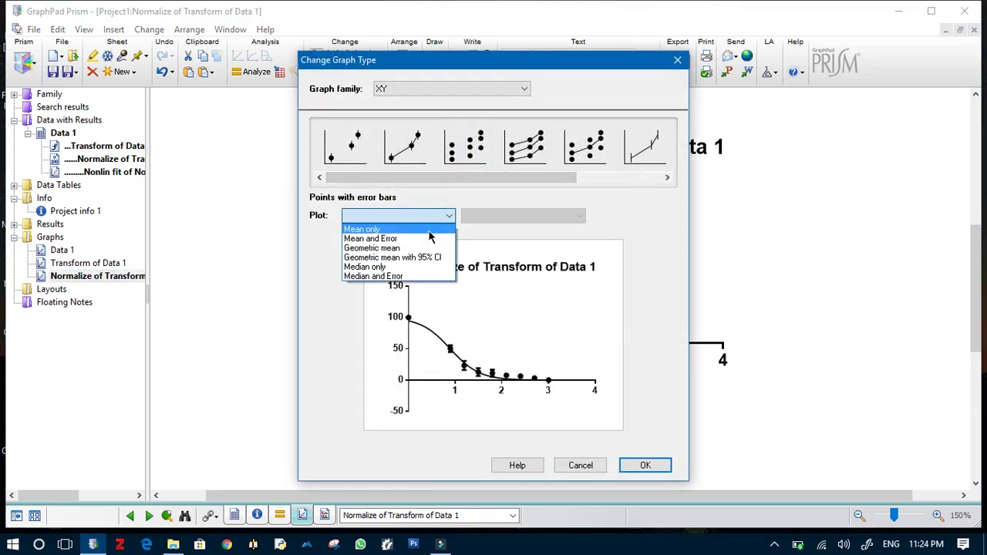
{"action": "left_click", "coordinate": [434, 239]}
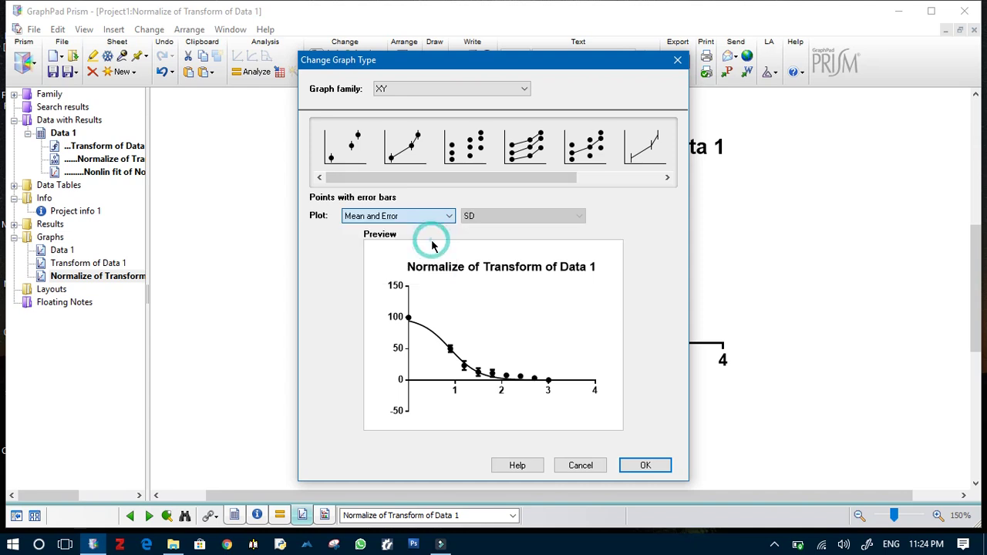
{"action": "left_click", "coordinate": [483, 218]}
{"action": "left_click", "coordinate": [491, 243]}
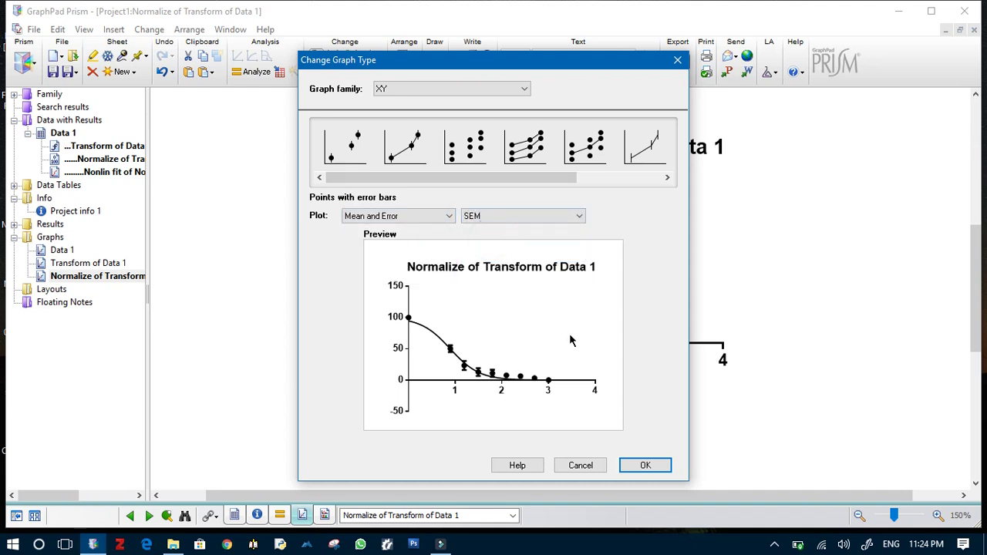
{"action": "left_click", "coordinate": [643, 464]}
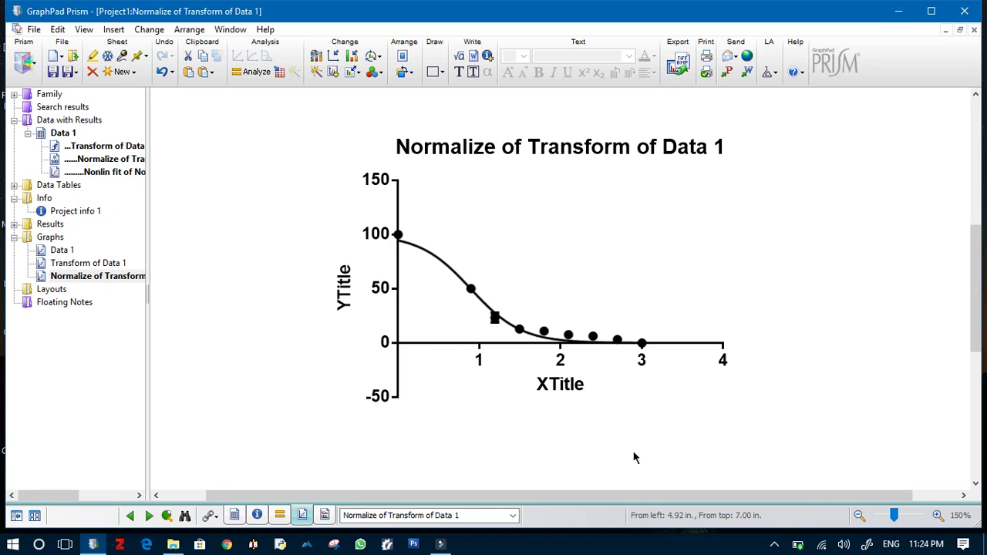
Title the X axis Log [Chloroquine]
{"action": "left_click", "coordinate": [563, 387]}
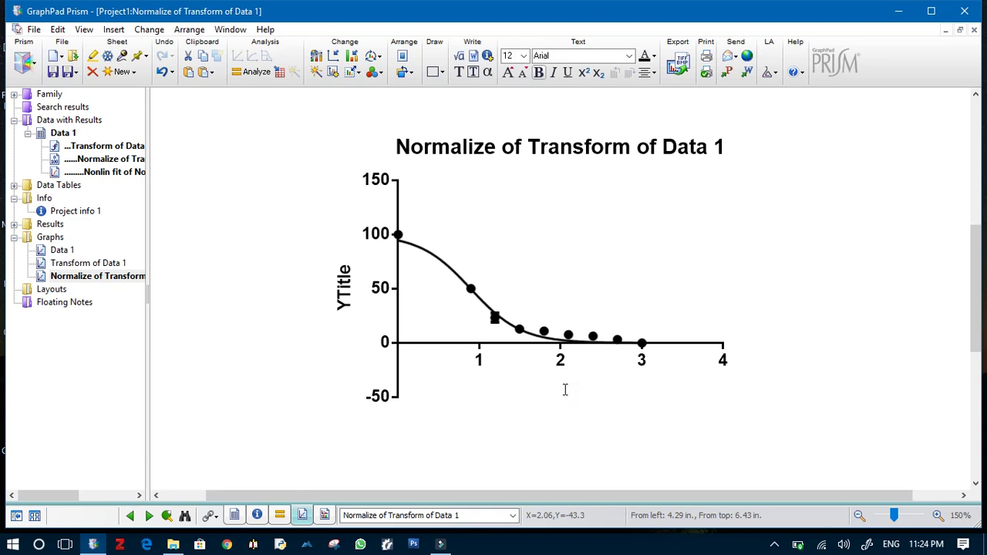
{"action": "type", "text": "L"}
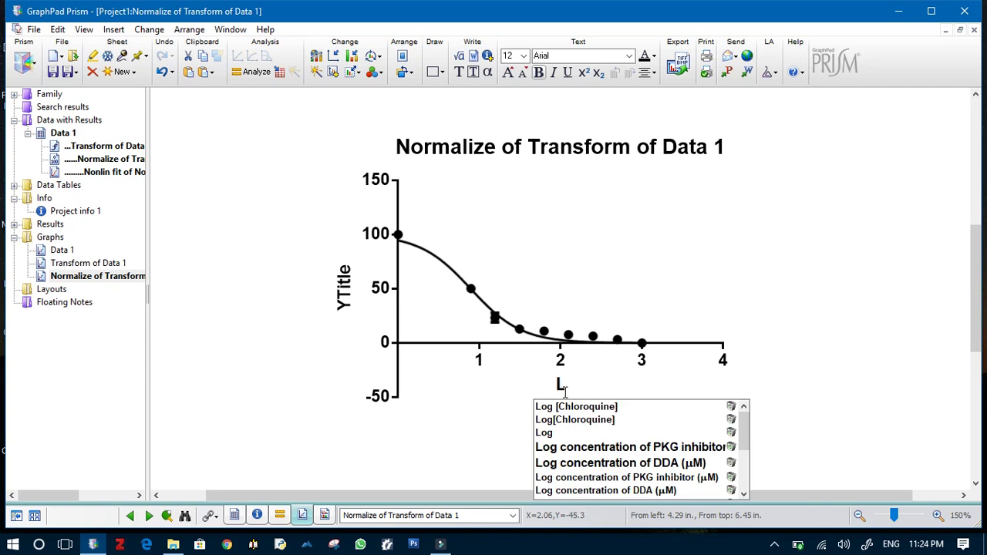
{"action": "left_click", "coordinate": [568, 410]}
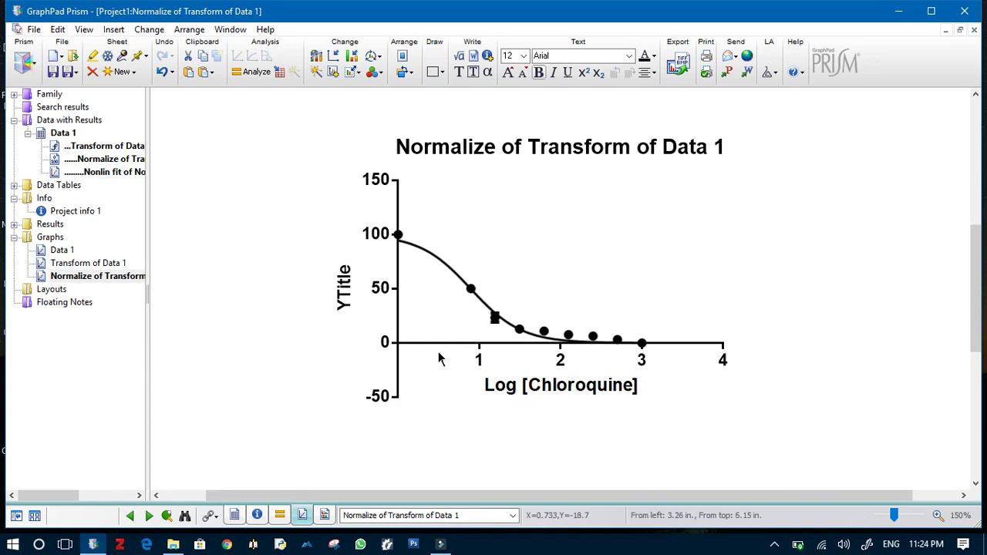
Title the Y axis Normalized Absorbance (%) and delete the graph title
{"action": "left_click", "coordinate": [344, 293]}
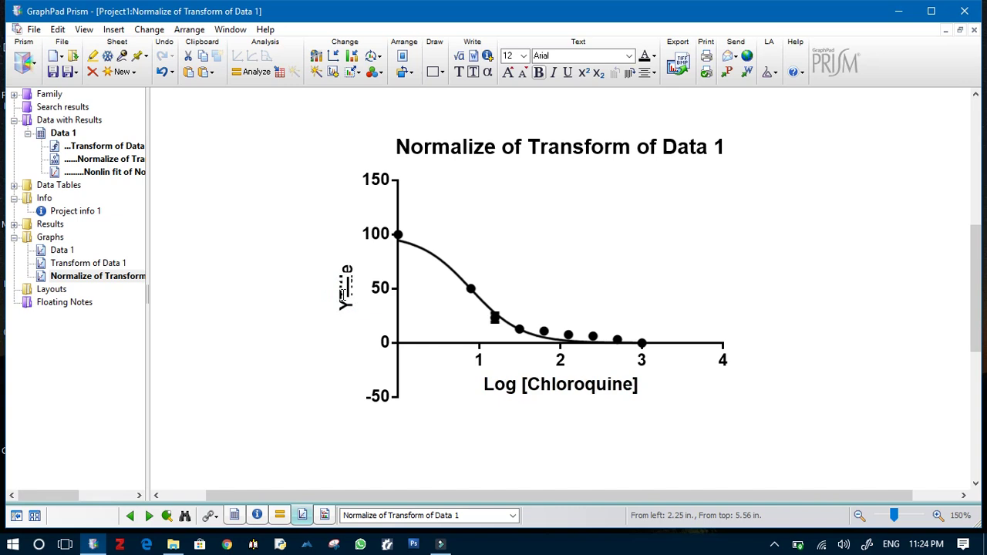
{"action": "type", "text": "N"}
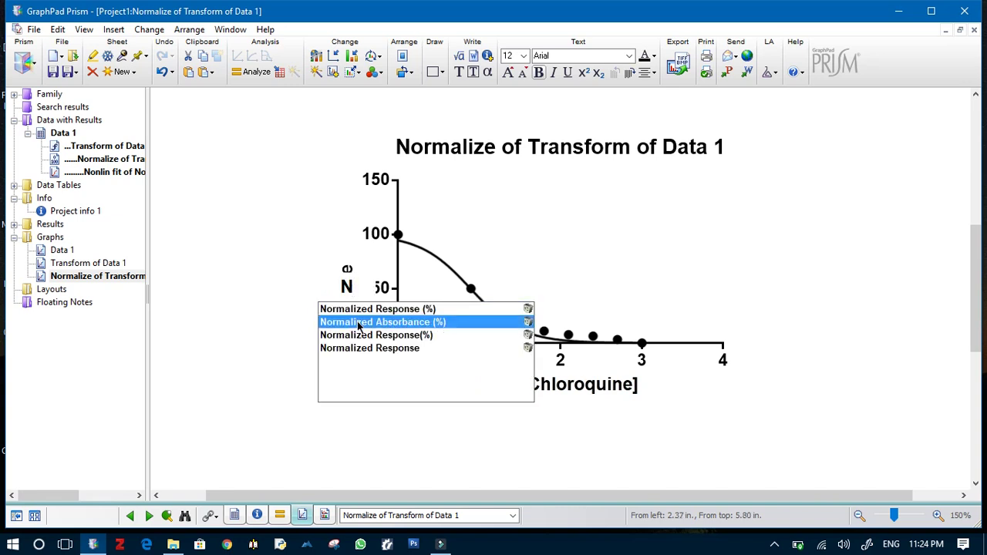
{"action": "left_click", "coordinate": [358, 323]}
{"action": "left_click", "coordinate": [310, 233]}
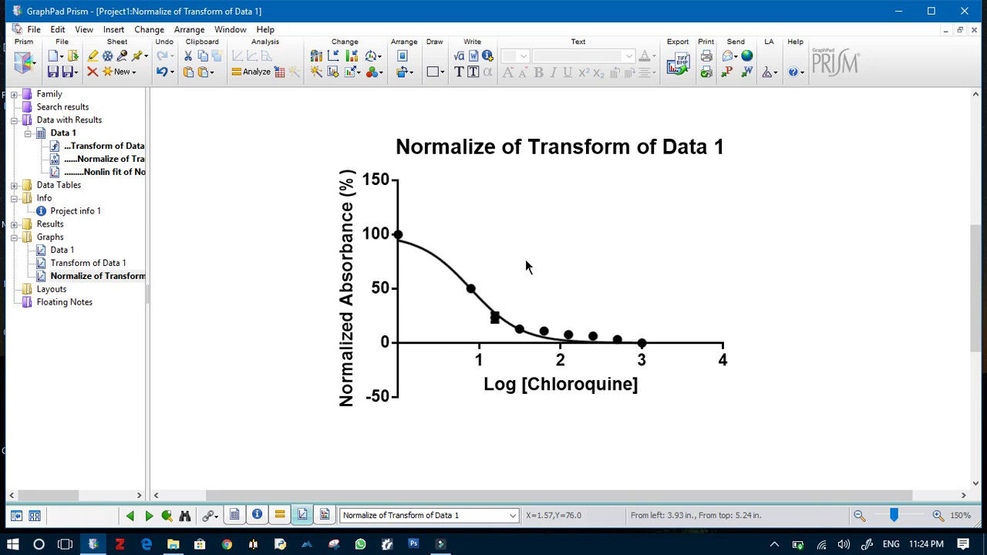
{"action": "left_click", "coordinate": [537, 149]}
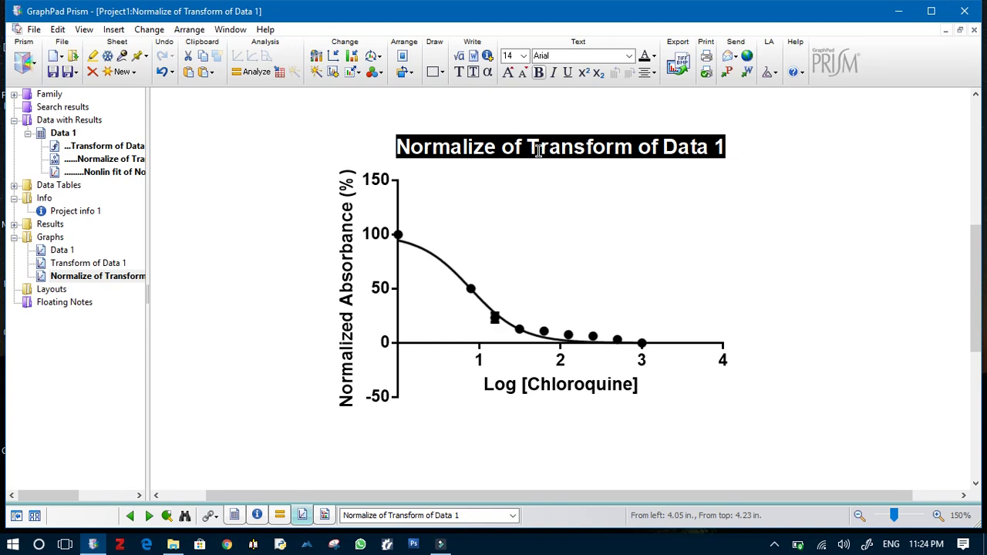
{"action": "key", "text": "Delete"}
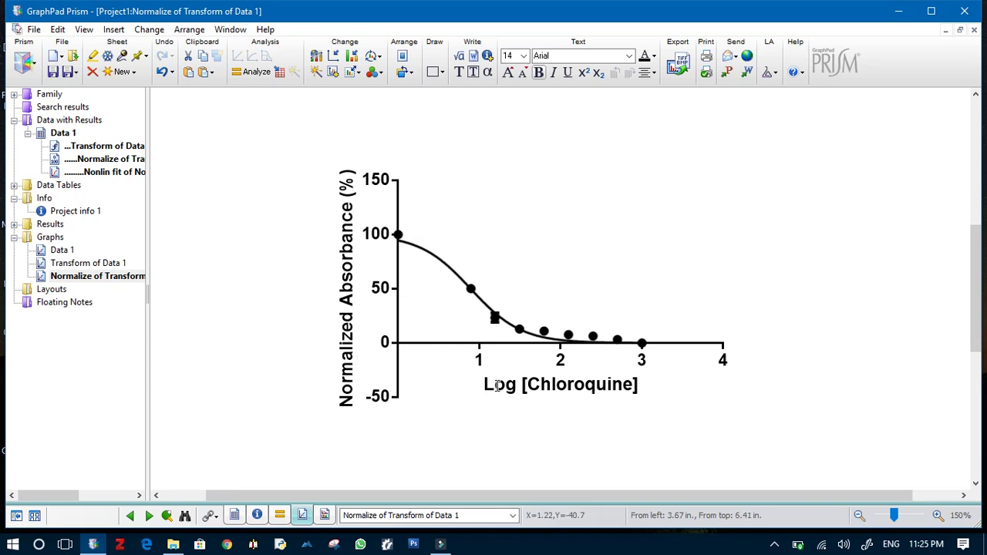
Turn off the Y axis auto range and set it to run from -10 to 110
{"action": "left_click", "coordinate": [374, 287]}
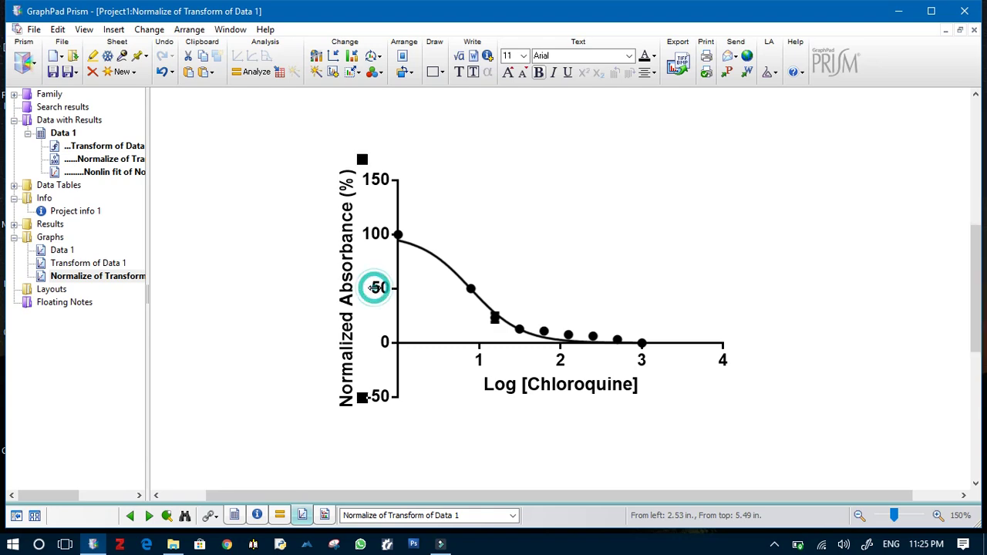
{"action": "double_click", "coordinate": [374, 287]}
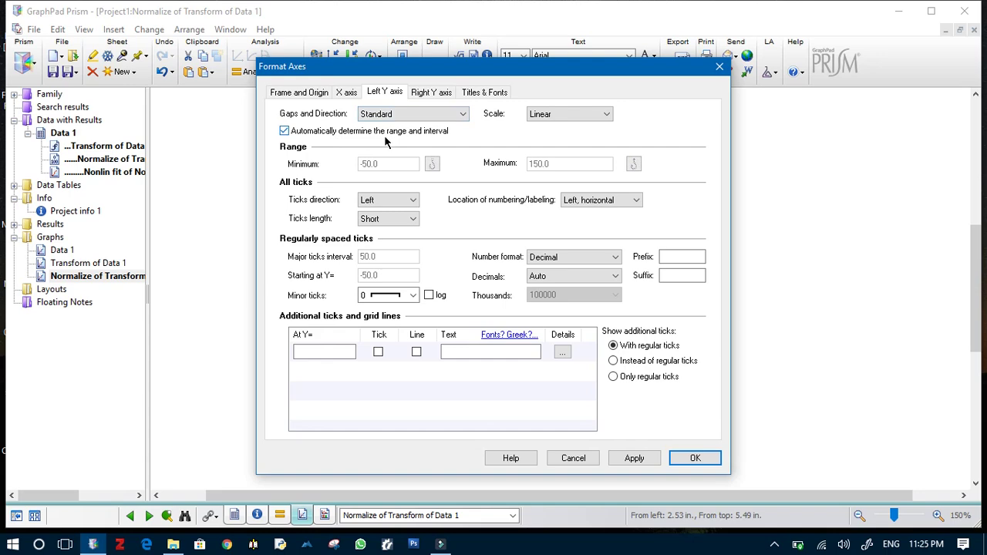
{"action": "left_click", "coordinate": [284, 132]}
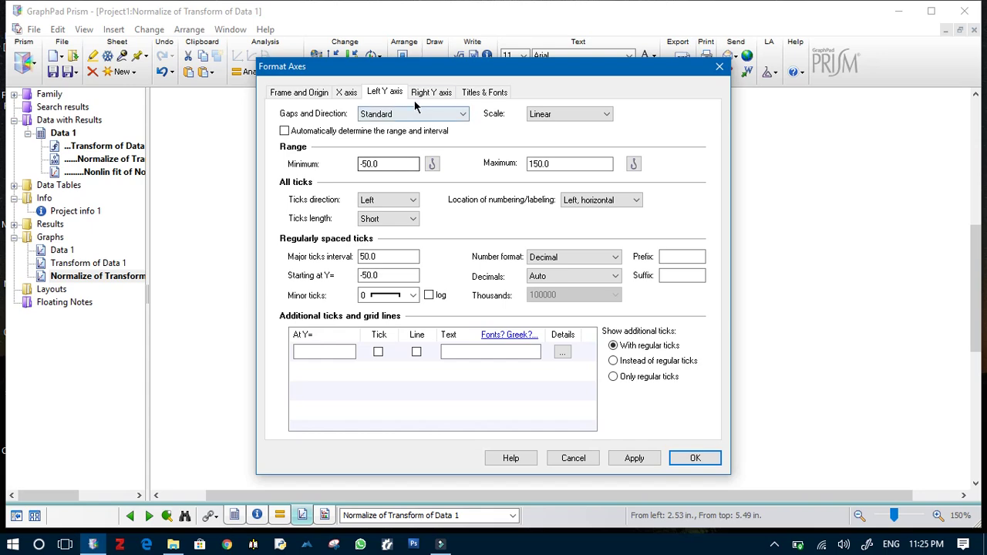
{"action": "left_click_drag", "start_coordinate": [432, 67], "coordinate": [625, 77]}
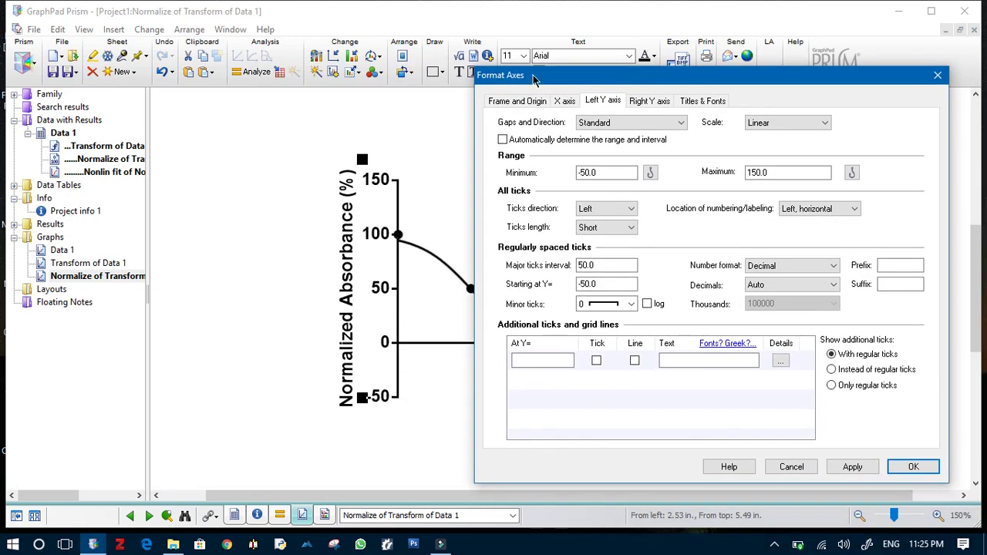
{"action": "left_click_drag", "start_coordinate": [534, 79], "coordinate": [552, 90]}
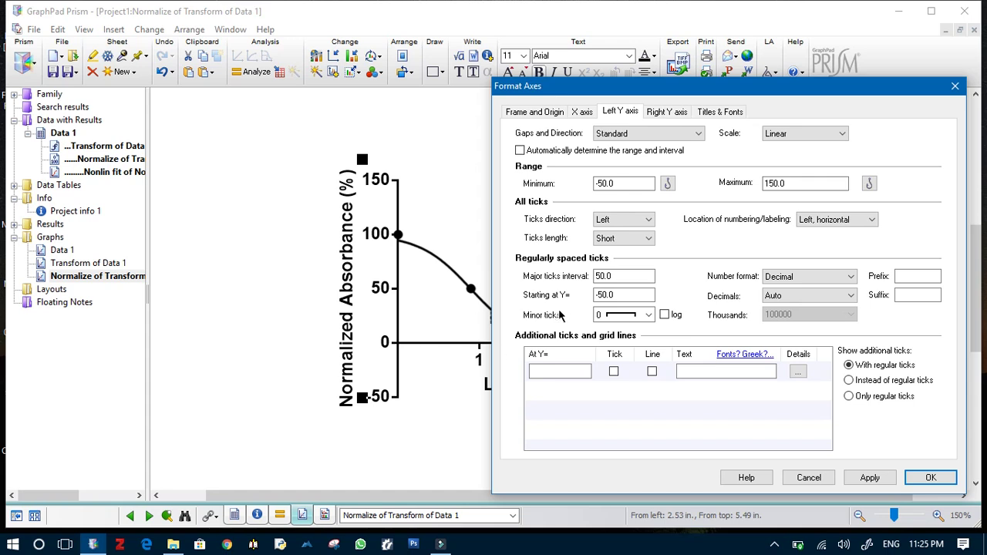
{"action": "left_click_drag", "start_coordinate": [616, 185], "coordinate": [588, 192]}
{"action": "type", "text": "-10"}
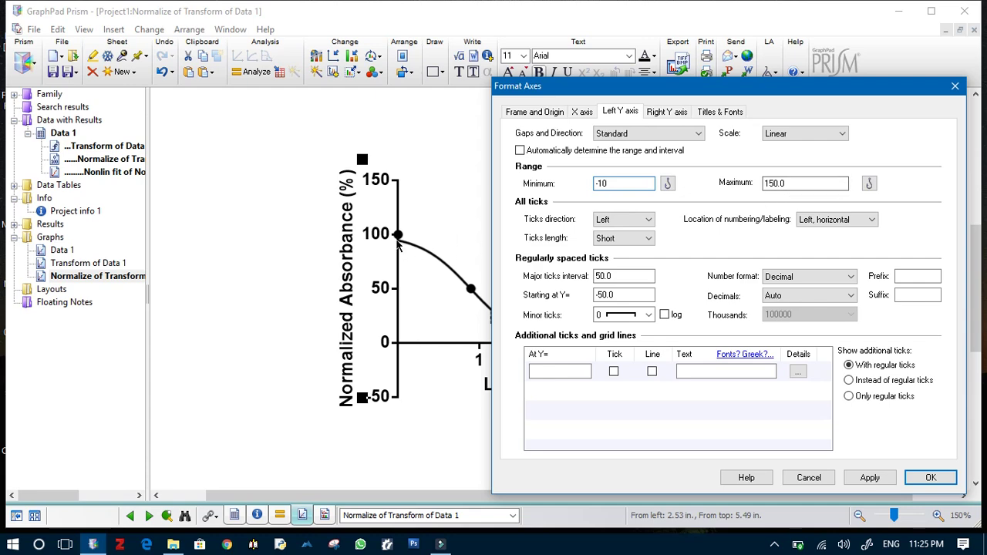
{"action": "left_click_drag", "start_coordinate": [786, 183], "coordinate": [741, 182]}
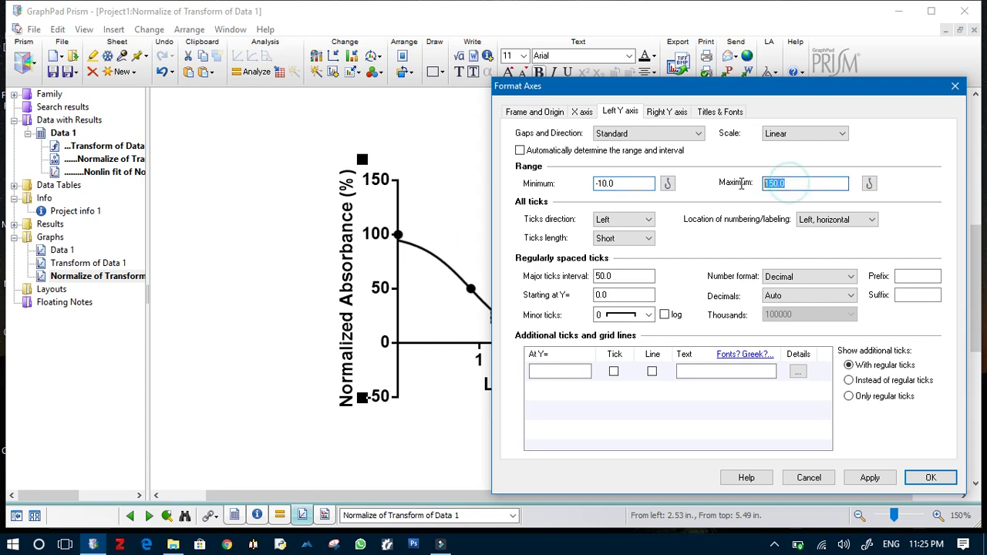
{"action": "type", "text": "110"}
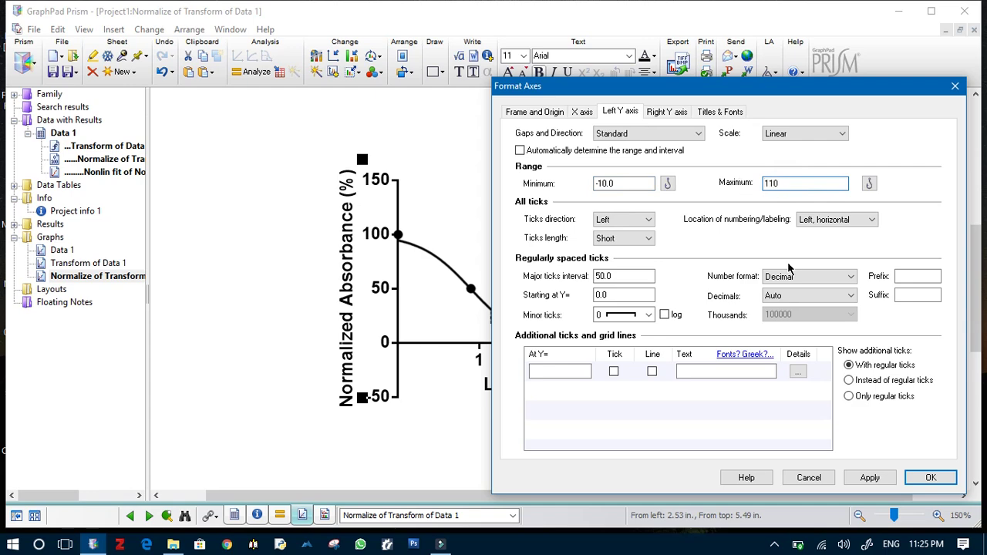
Give the X axis a manual range with a maximum of 3.2 and apply both ranges
{"action": "left_click", "coordinate": [582, 112]}
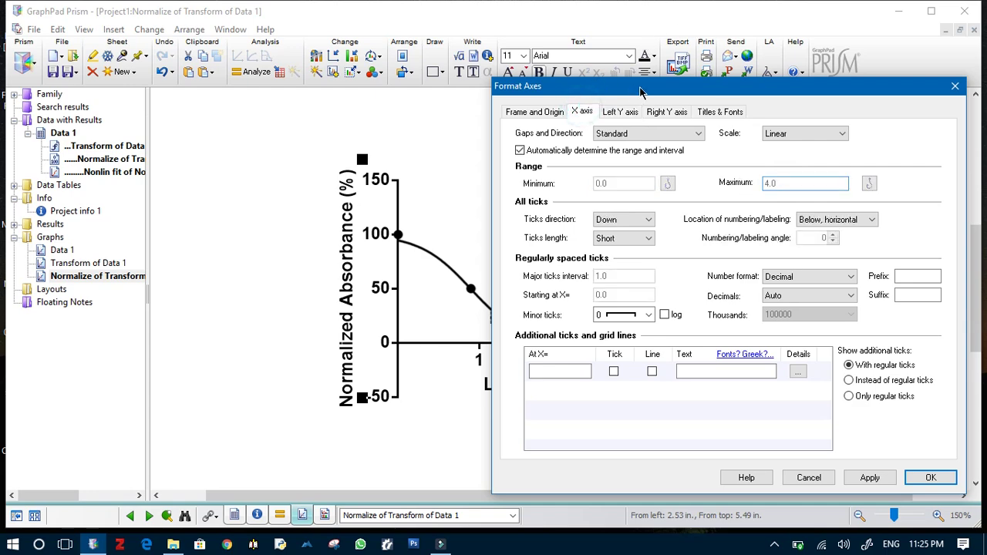
{"action": "left_click_drag", "start_coordinate": [640, 91], "coordinate": [248, 148]}
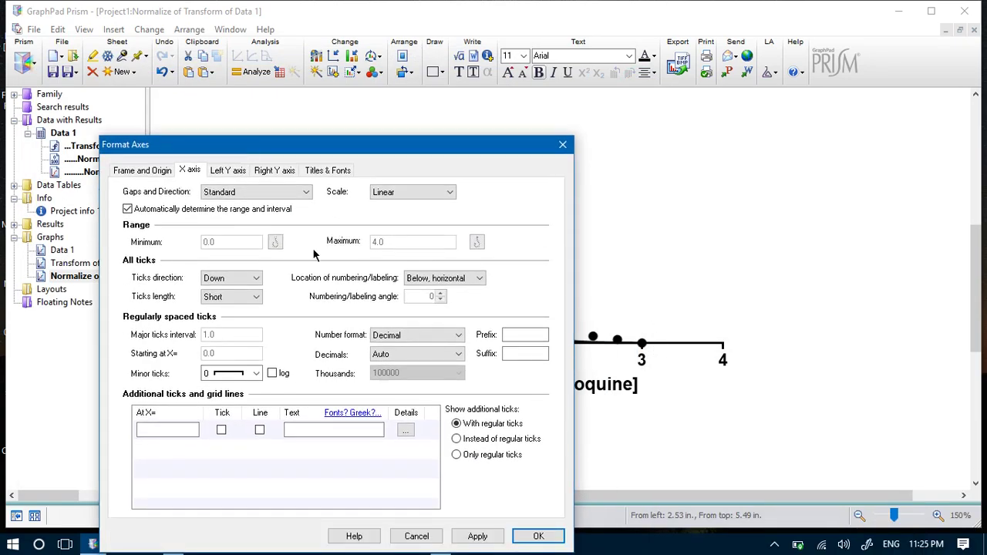
{"action": "left_click", "coordinate": [127, 209]}
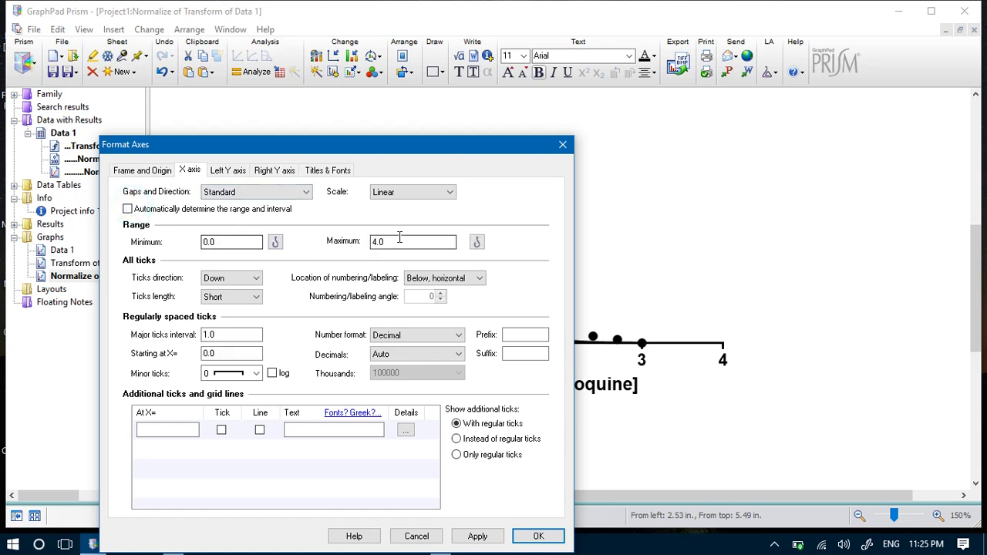
{"action": "double_click", "coordinate": [399, 237]}
{"action": "type", "text": "3.2"}
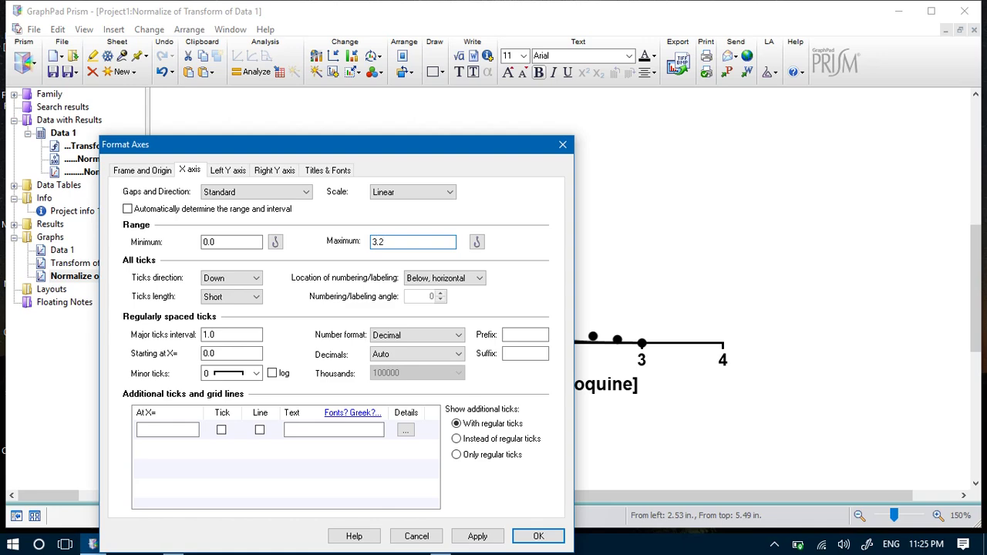
{"action": "left_click", "coordinate": [528, 537]}
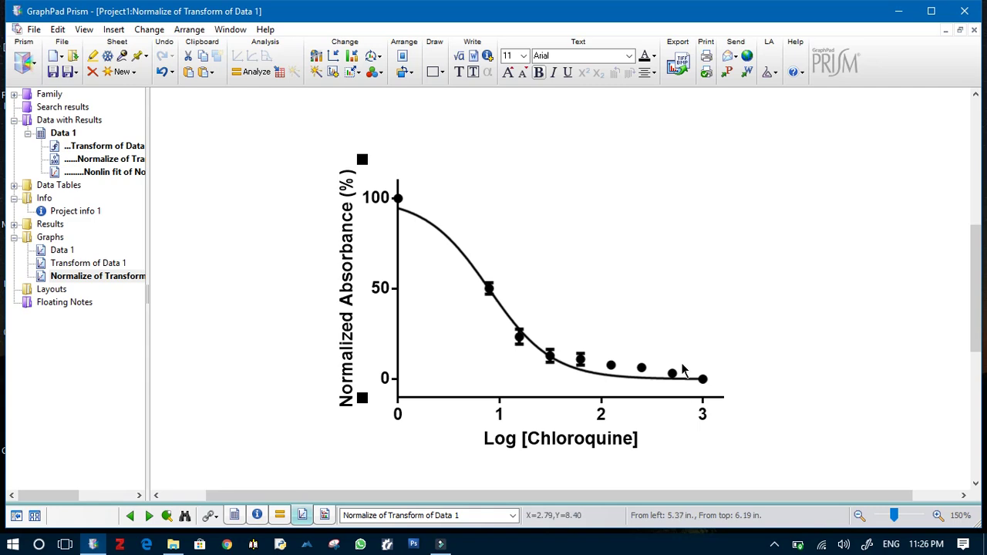
Add a text label reading 'LogIC50 =' above the curve
{"action": "left_click", "coordinate": [753, 284]}
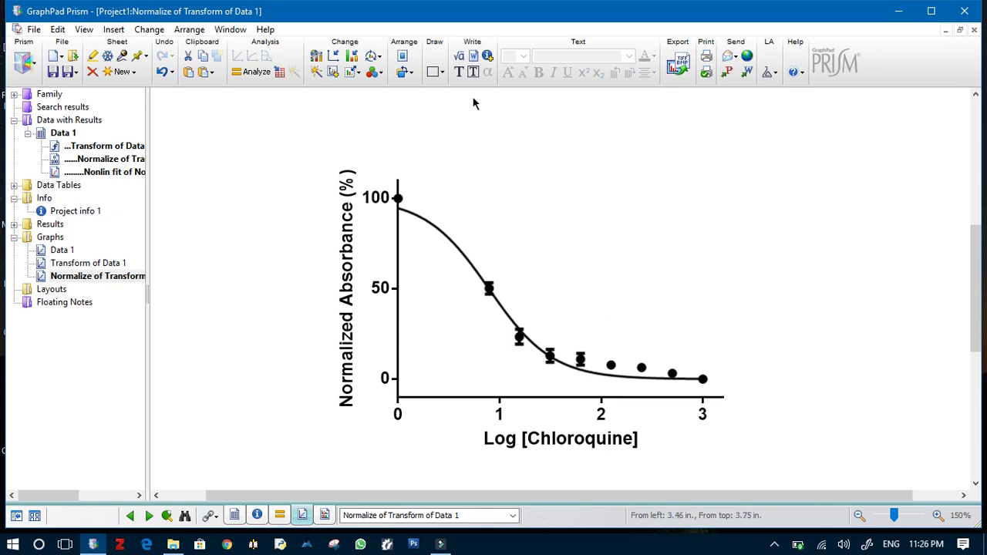
{"action": "left_click", "coordinate": [459, 72]}
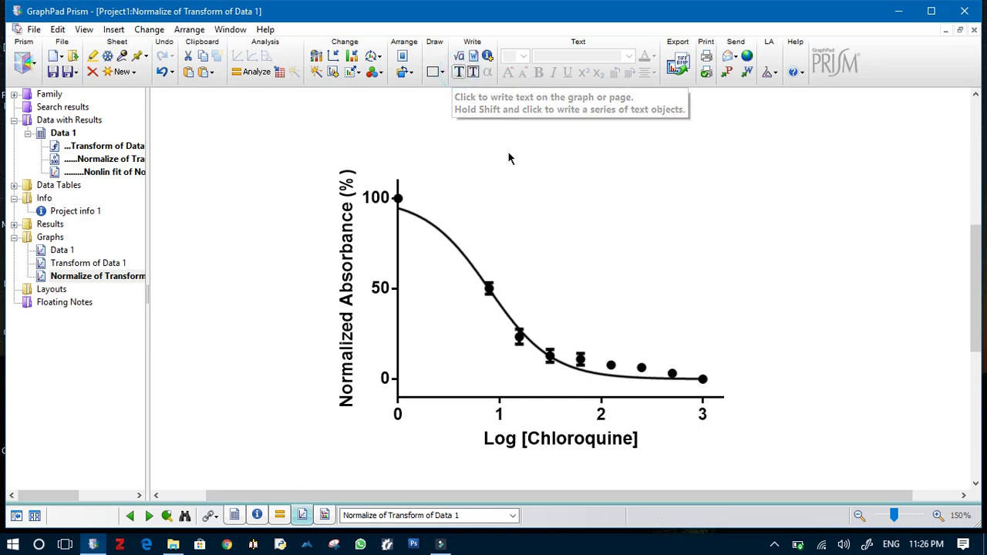
{"action": "left_click", "coordinate": [531, 202]}
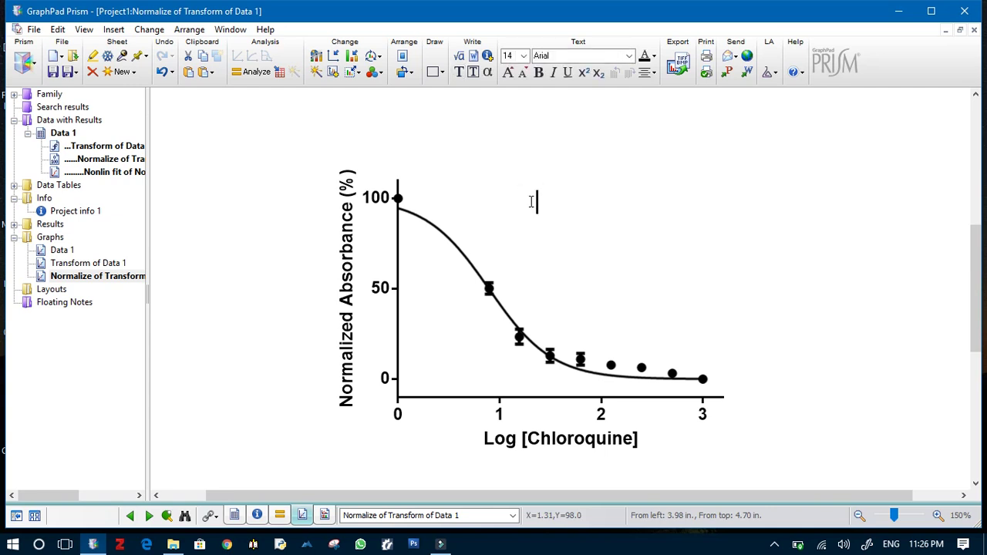
{"action": "type", "text": "LogIC50"}
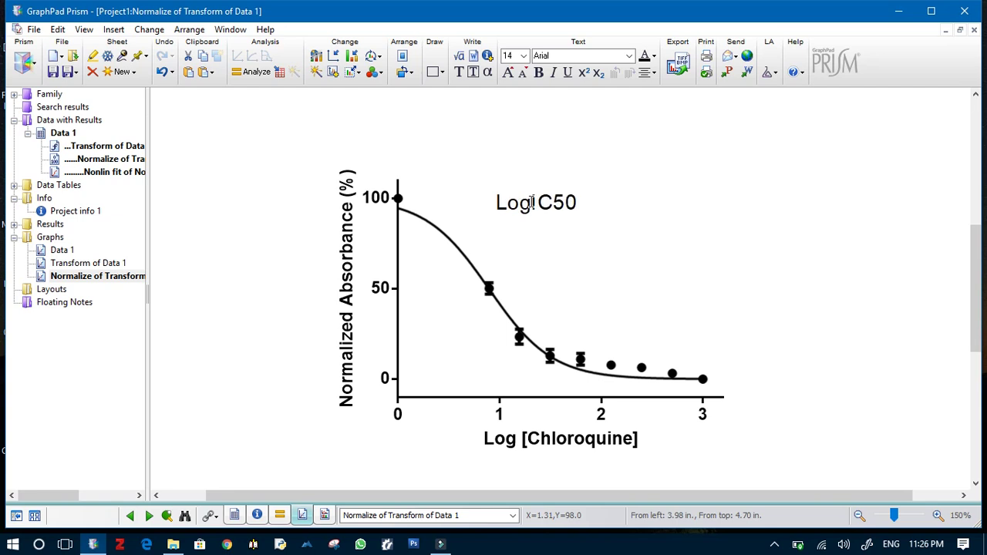
{"action": "type", "text": " ="}
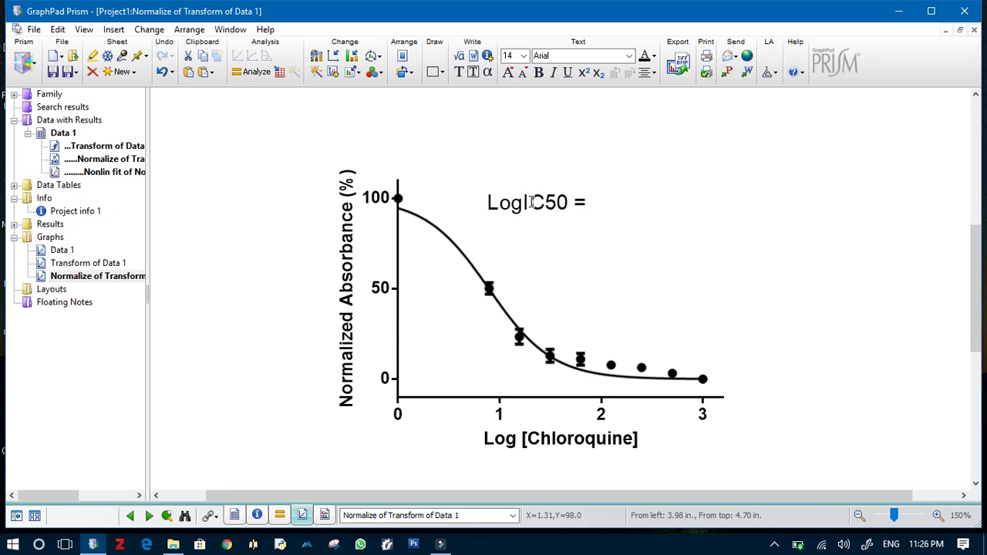
Subscript the 50 in the 'LogIC50 =' label
{"action": "left_click_drag", "start_coordinate": [545, 202], "coordinate": [563, 189]}
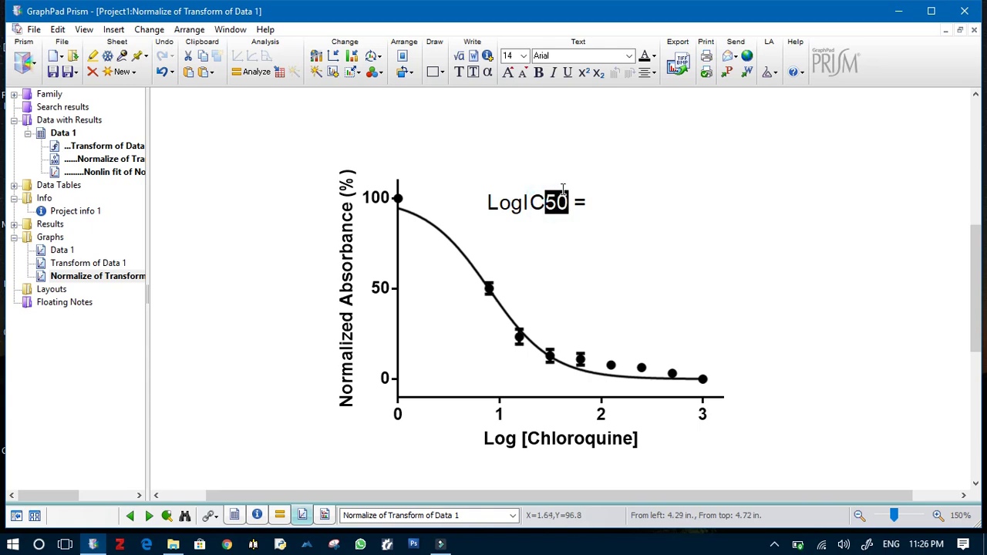
{"action": "left_click", "coordinate": [598, 73]}
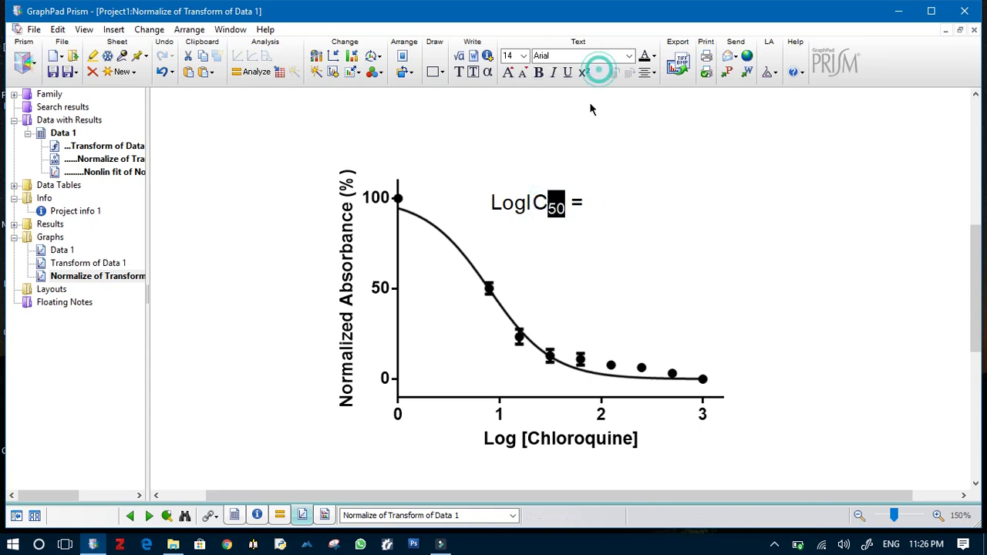
{"action": "left_click", "coordinate": [586, 209]}
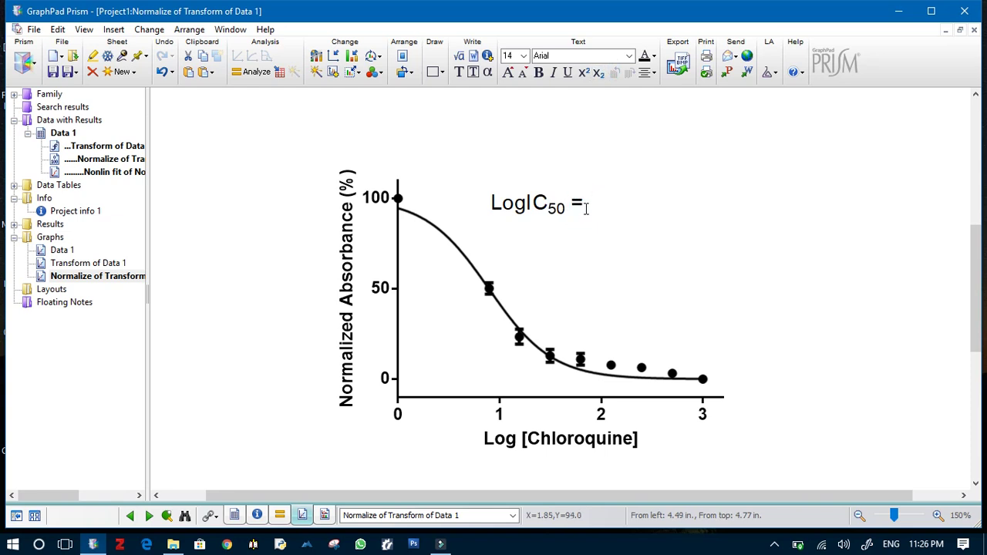
{"action": "right_click", "coordinate": [594, 202]}
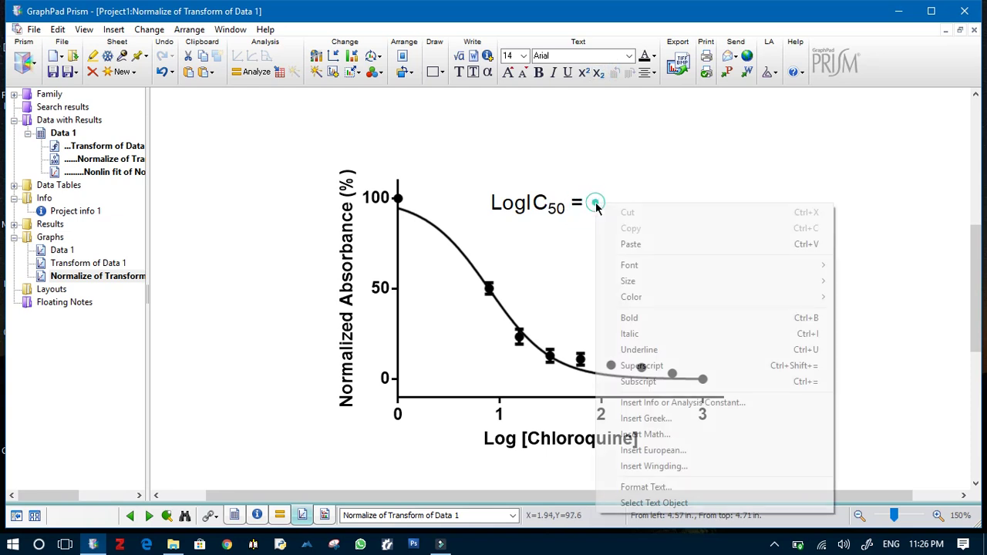
Link Data Set-A's best-fit LogIC50 value, 0.8944, into the label after the equals sign
{"action": "left_click", "coordinate": [656, 403]}
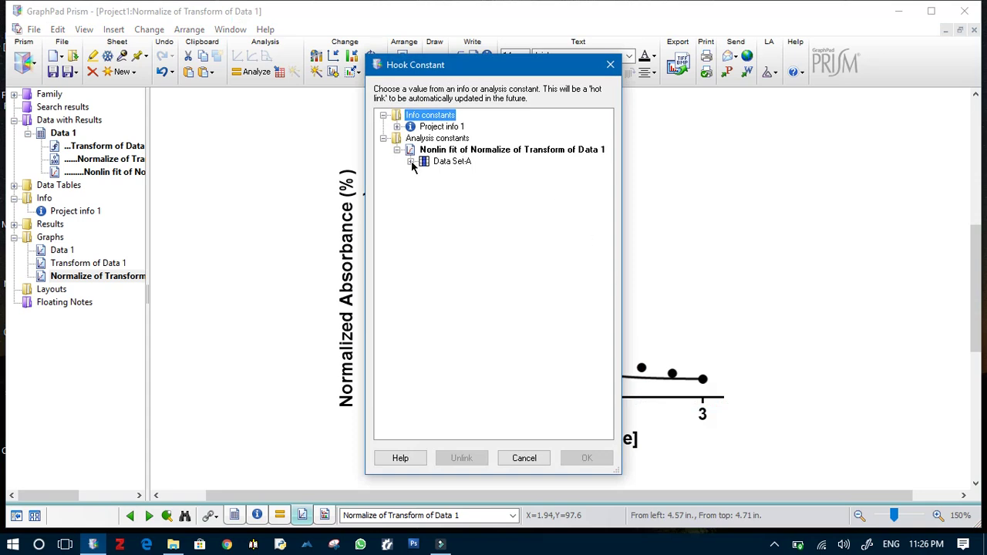
{"action": "left_click", "coordinate": [410, 162]}
{"action": "left_click", "coordinate": [425, 173]}
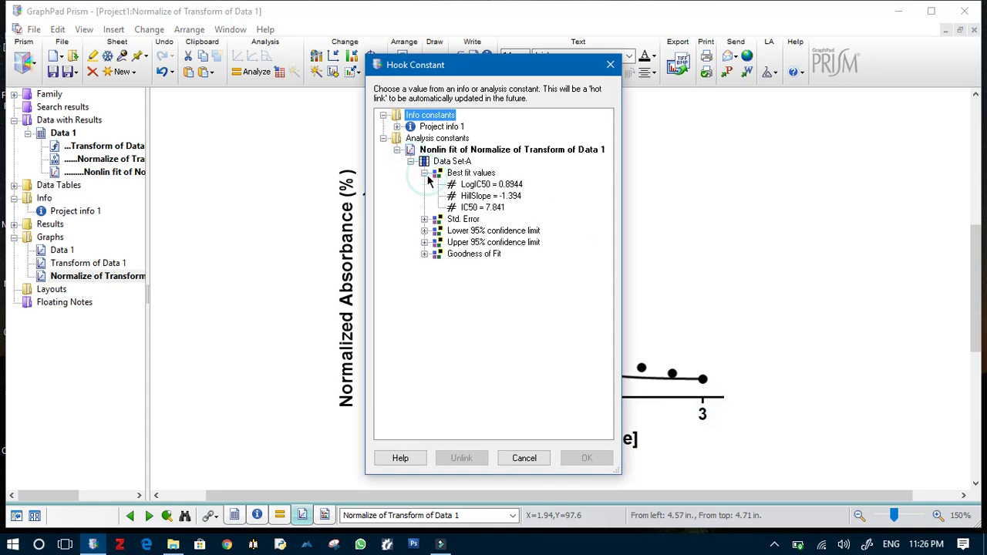
{"action": "left_click", "coordinate": [489, 187]}
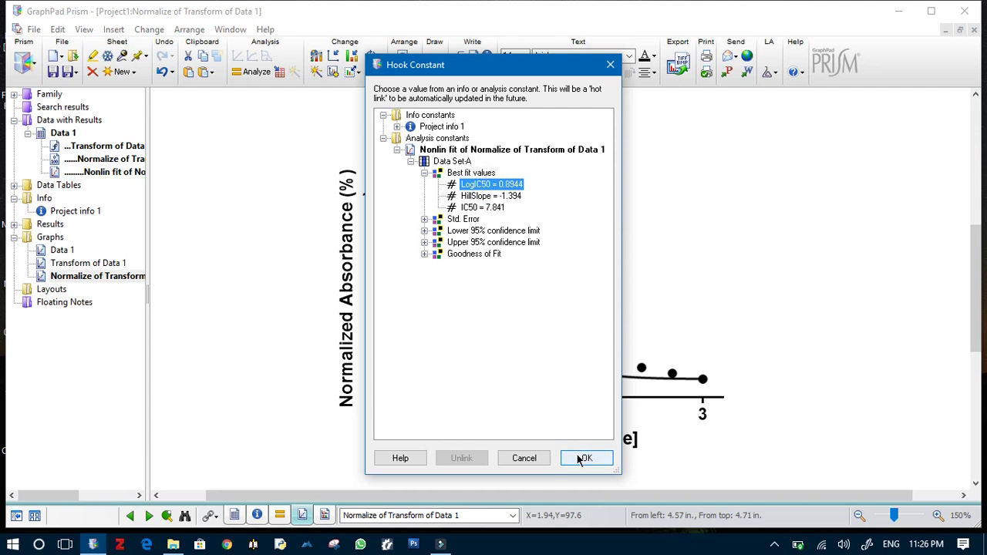
{"action": "left_click", "coordinate": [582, 458]}
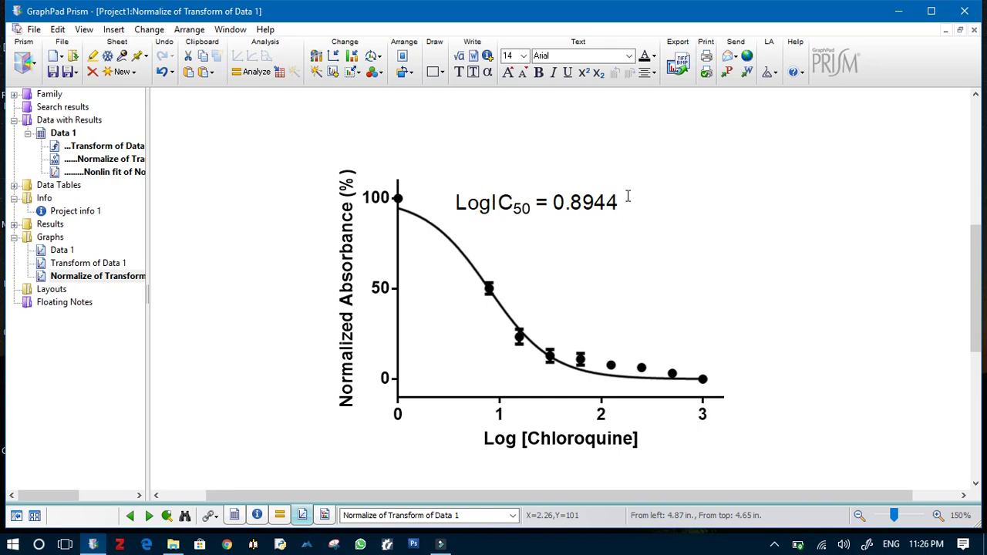
Append the unit µM after 0.8944 in the LogIC50 label
{"action": "left_click", "coordinate": [617, 202]}
{"action": "right_click", "coordinate": [618, 201]}
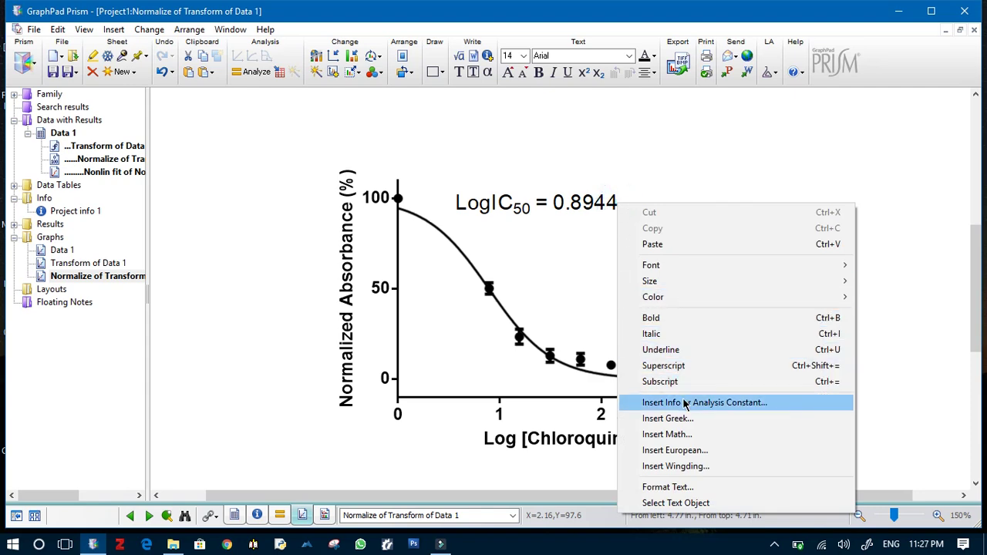
{"action": "left_click", "coordinate": [685, 418]}
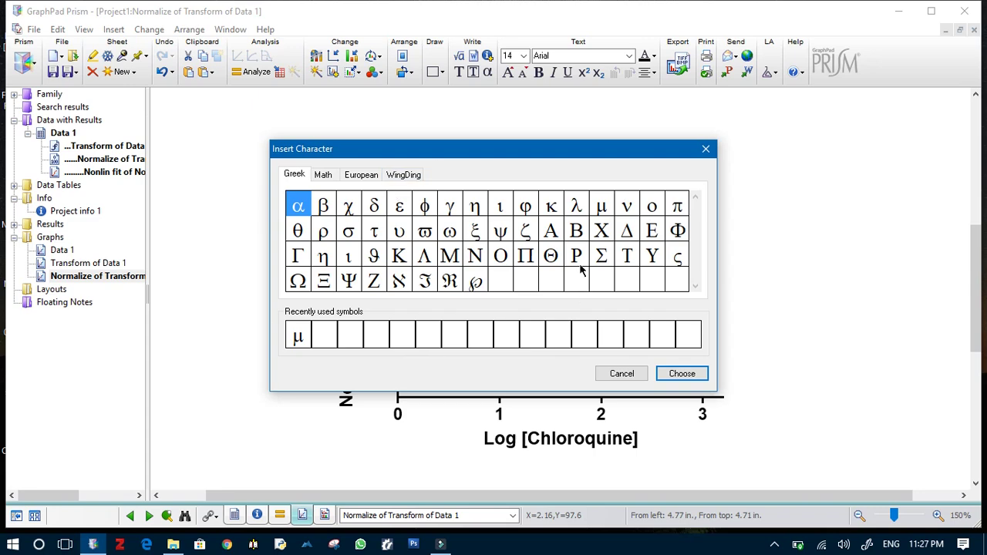
{"action": "left_click", "coordinate": [299, 336]}
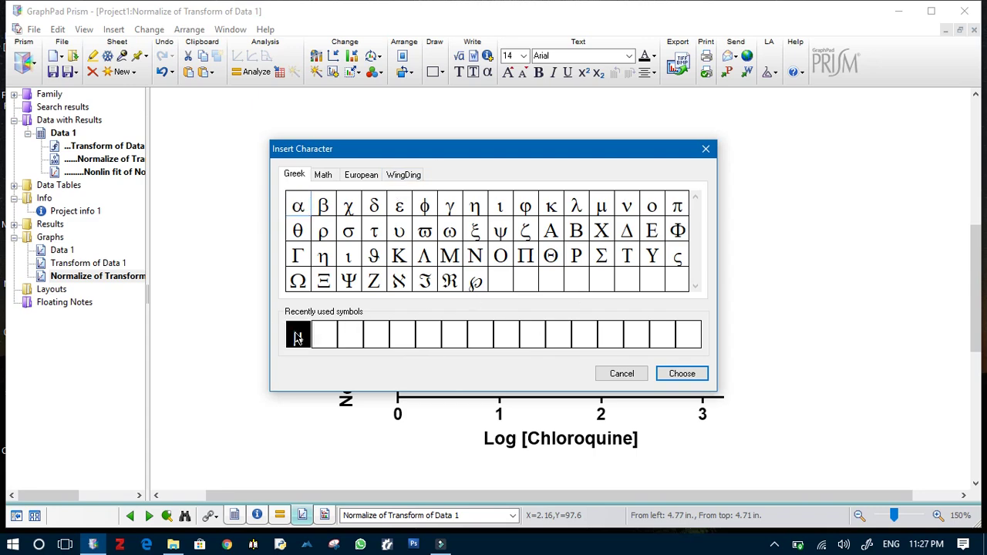
{"action": "left_click", "coordinate": [681, 373]}
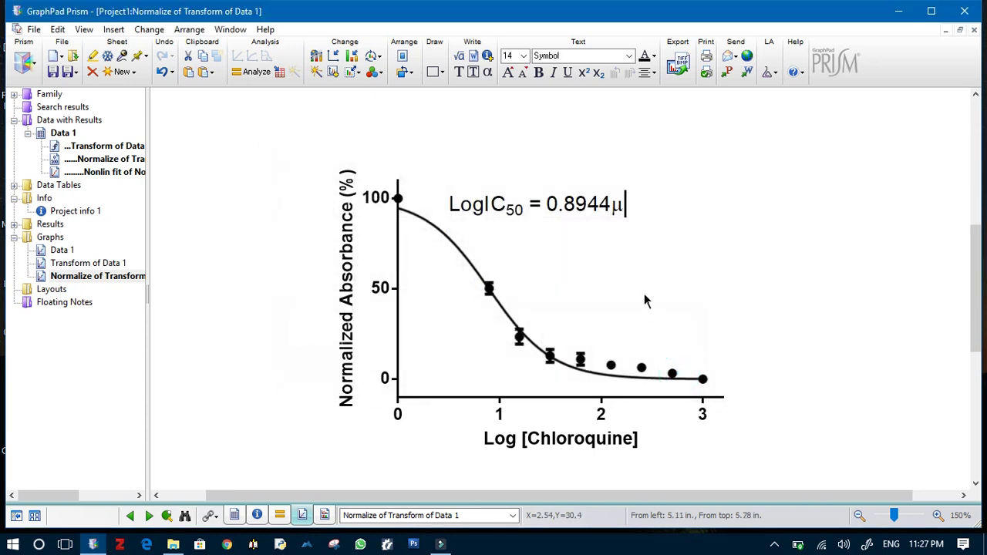
{"action": "type", "text": "M"}
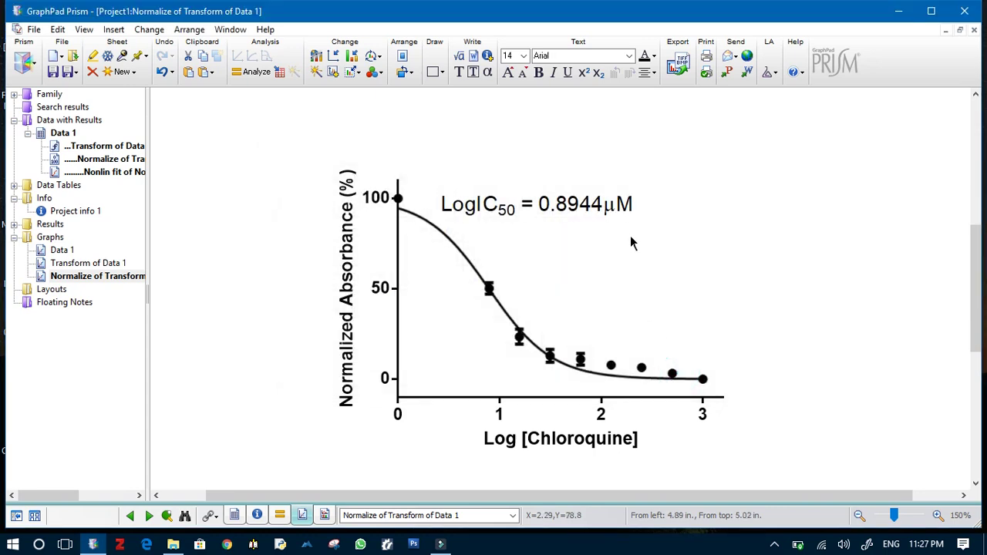
Nudge the LogIC50 label two steps to the right
{"action": "left_click", "coordinate": [602, 225]}
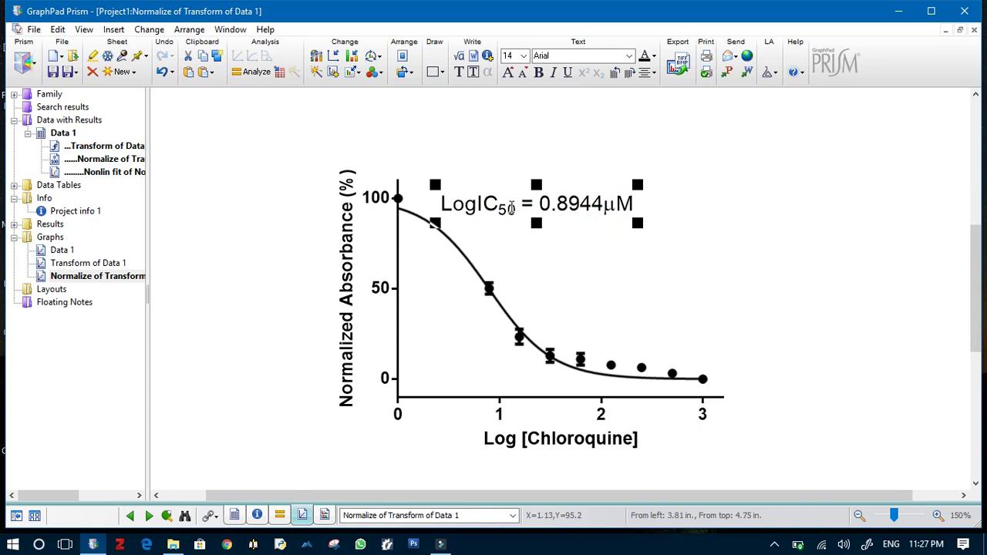
{"action": "key", "text": "Right"}
{"action": "key", "text": "Right"}
{"action": "key", "text": "Right"}
{"action": "key", "text": "Right"}
{"action": "key", "text": "Right"}
{"action": "key", "text": "Right"}
{"action": "key", "text": "Right"}
{"action": "key", "text": "Right"}
{"action": "key", "text": "Right"}
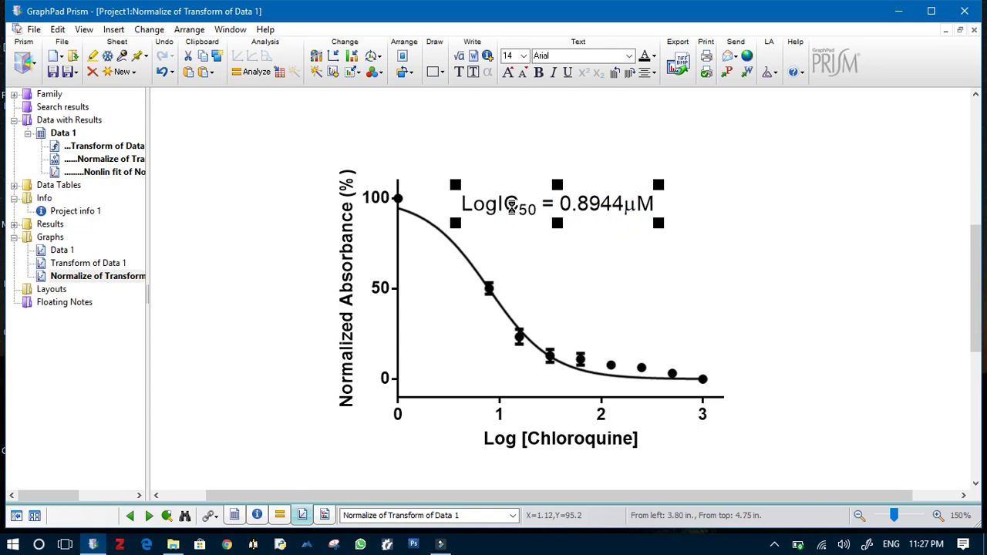
{"action": "key", "text": "Right"}
{"action": "key", "text": "Right"}
{"action": "left_click", "coordinate": [679, 269]}
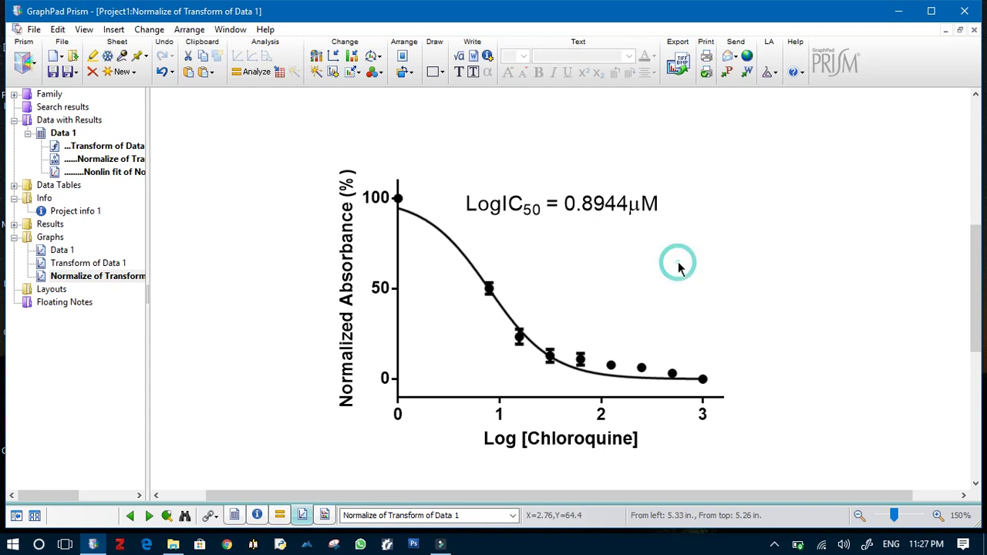
{"action": "left_click", "coordinate": [578, 215]}
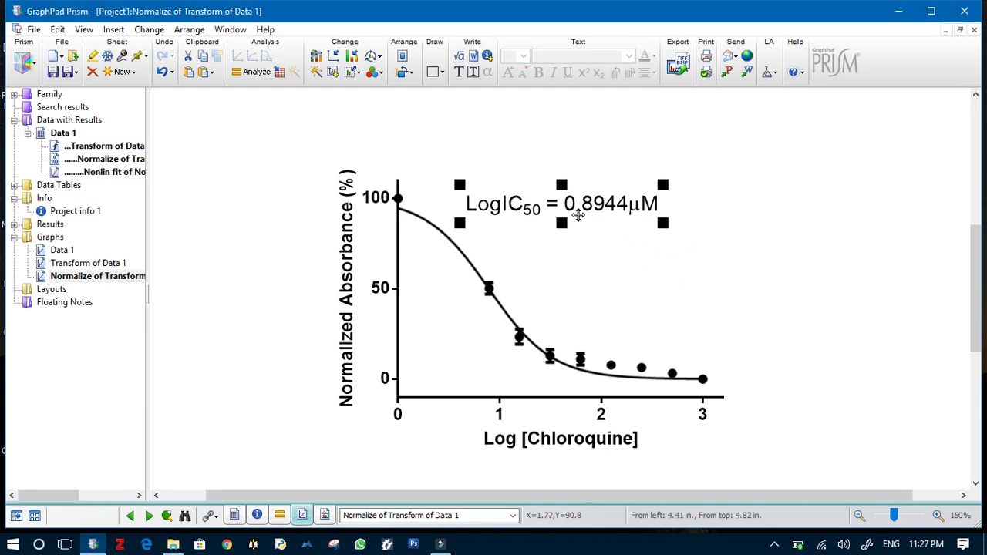
Start a new label below LogIC50 reading 'IC50 =', with the 50 subscripted
{"action": "left_click", "coordinate": [459, 73]}
{"action": "left_click", "coordinate": [474, 234]}
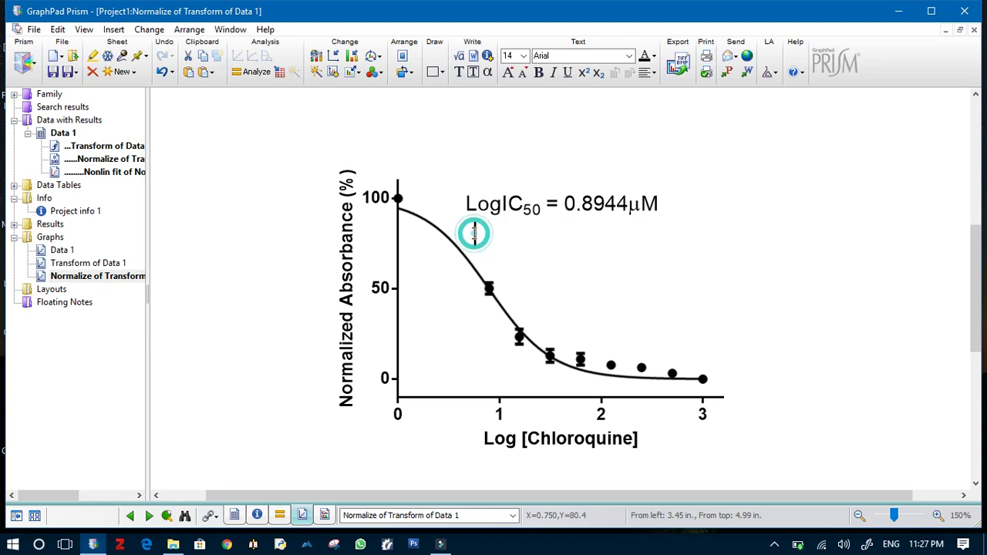
{"action": "type", "text": "IC"}
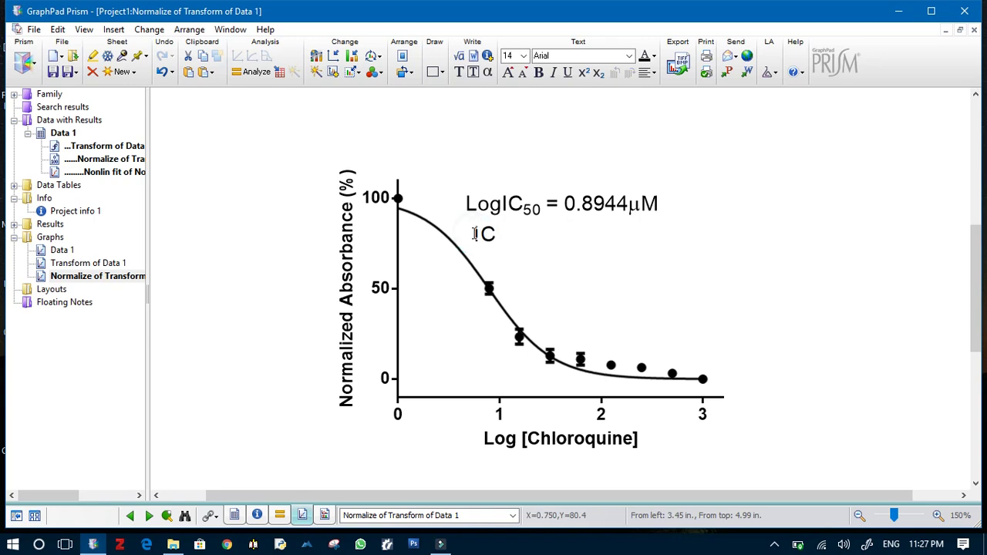
{"action": "type", "text": "50"}
{"action": "key", "text": "shift+Left"}
{"action": "key", "text": "shift+Left"}
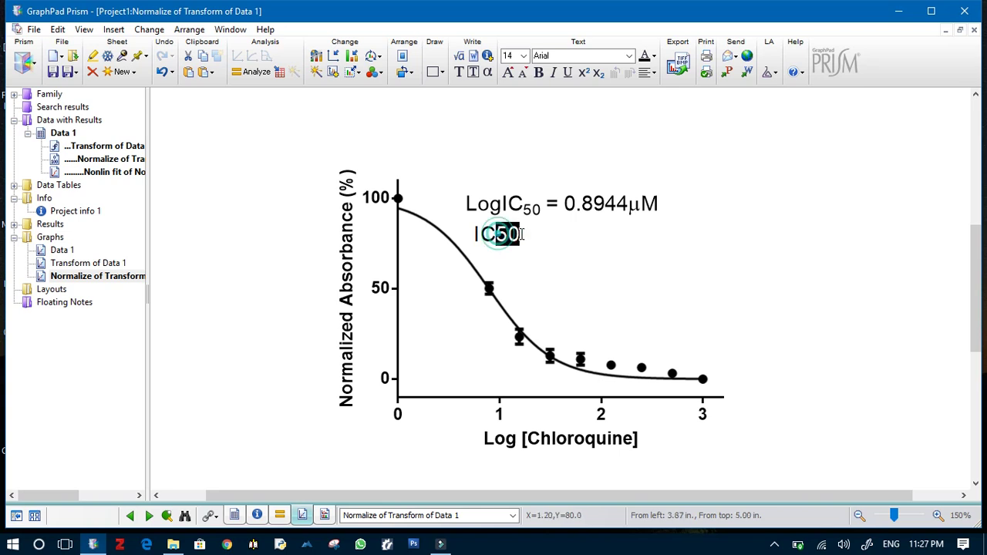
{"action": "left_click", "coordinate": [599, 75]}
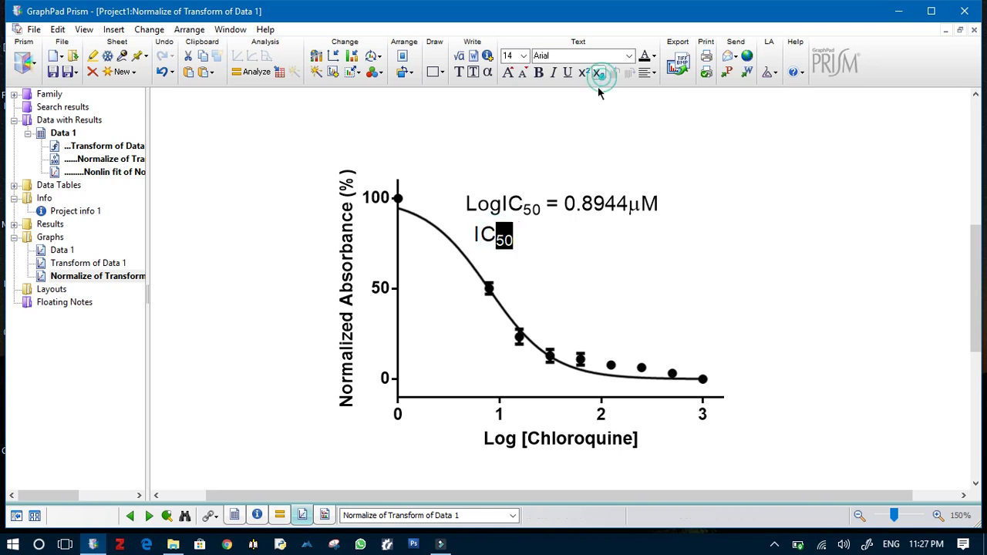
{"action": "left_click", "coordinate": [535, 227]}
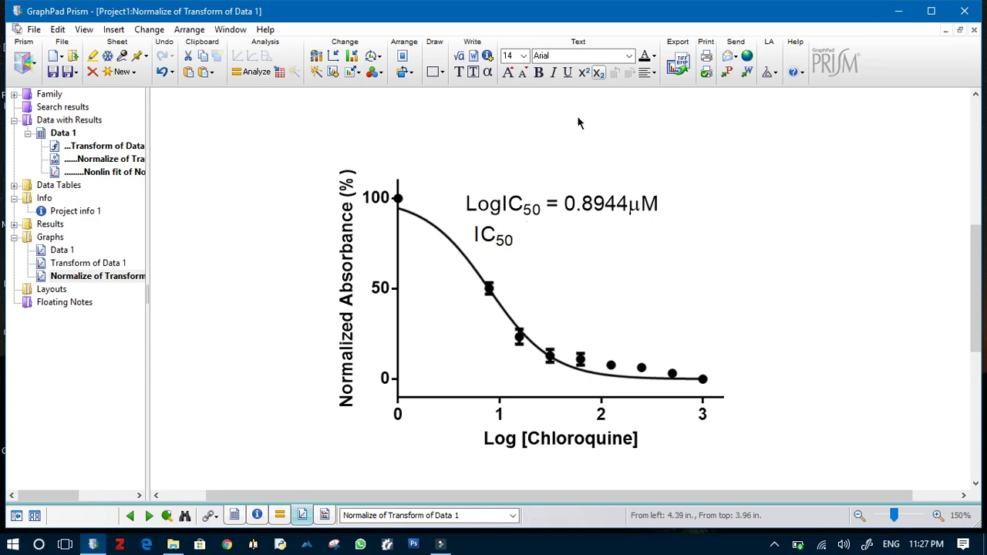
{"action": "left_click", "coordinate": [599, 74]}
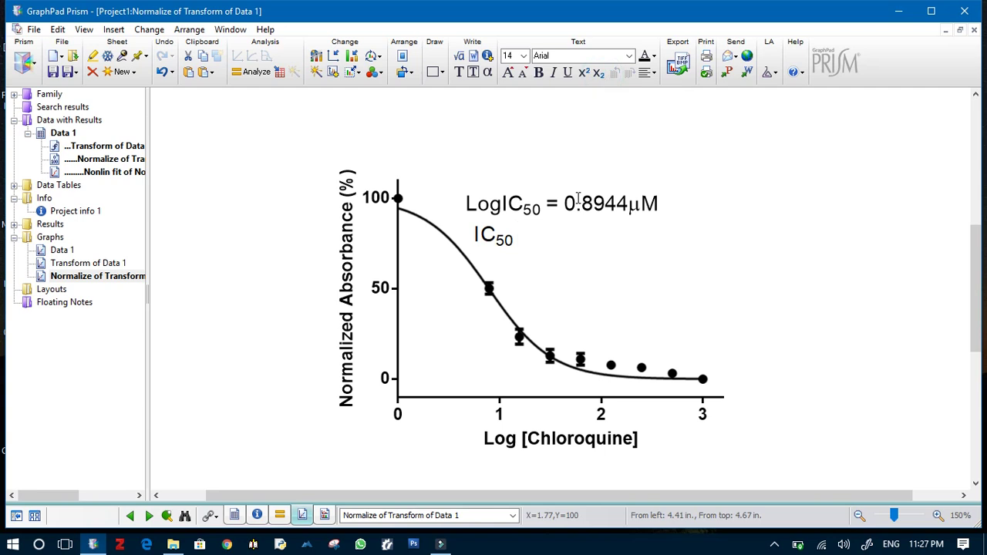
{"action": "type", "text": "="}
Link Data Set-A's best-fit IC50 value, 7.841, into the new label
{"action": "right_click", "coordinate": [548, 238]}
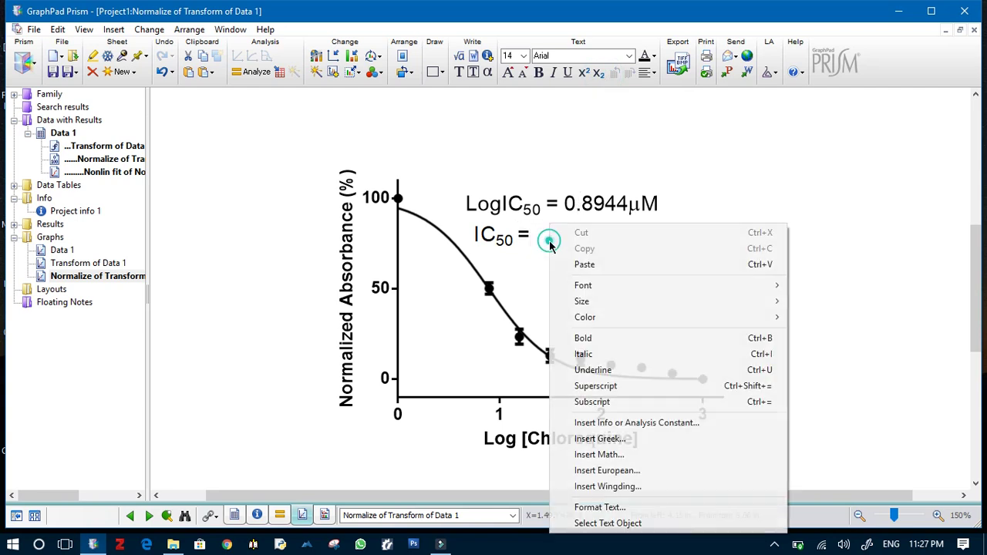
{"action": "left_click", "coordinate": [609, 424]}
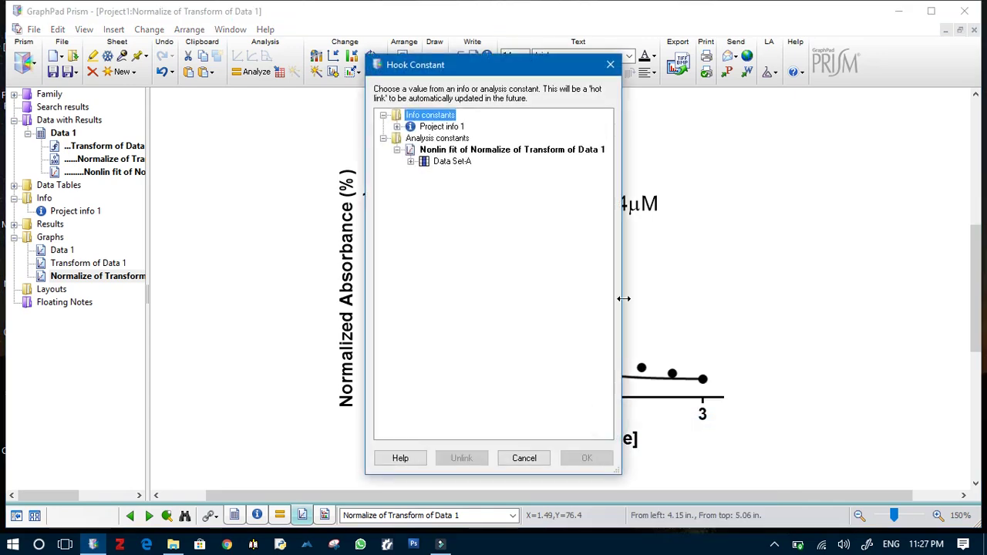
{"action": "left_click", "coordinate": [410, 162]}
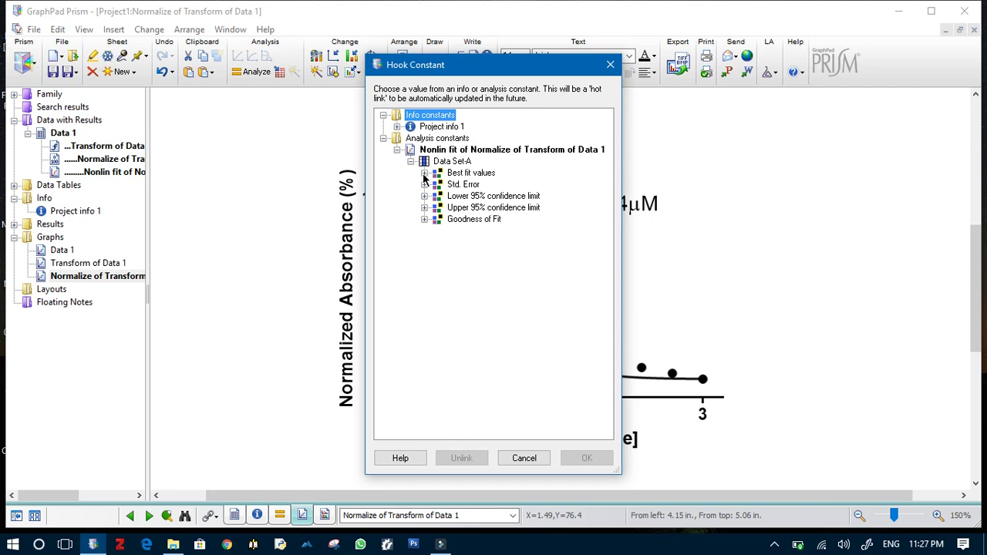
{"action": "left_click", "coordinate": [424, 173]}
{"action": "left_click", "coordinate": [478, 208]}
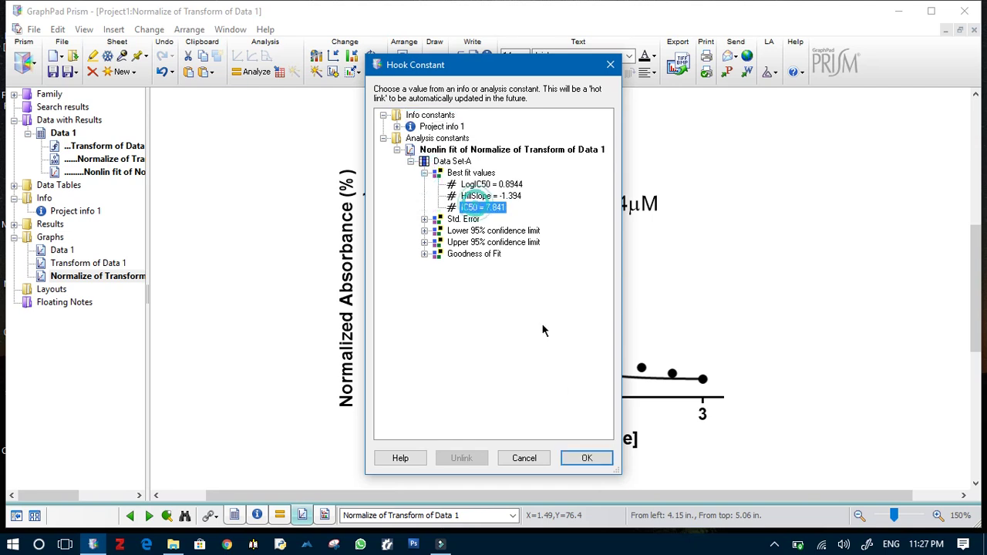
{"action": "left_click", "coordinate": [586, 457]}
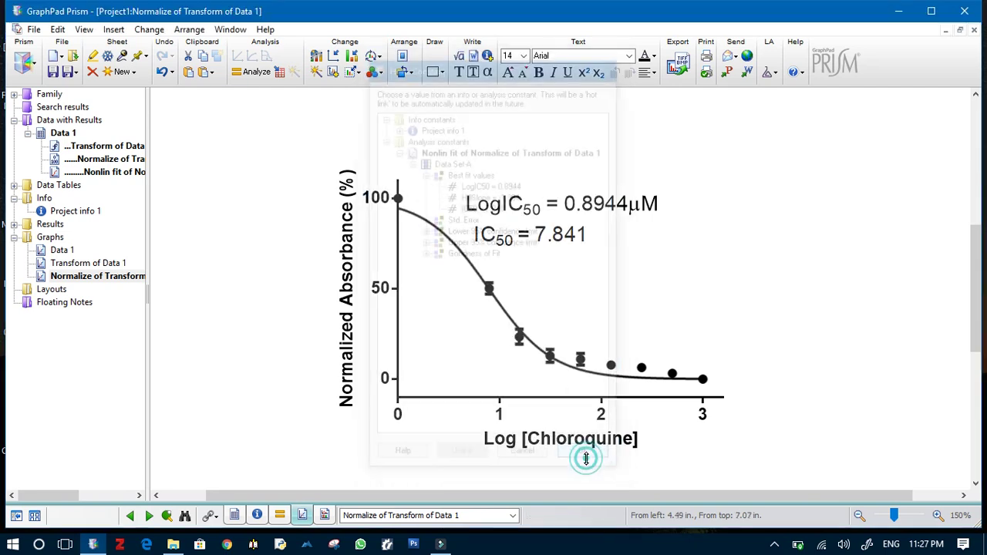
{"action": "double_click", "coordinate": [586, 238]}
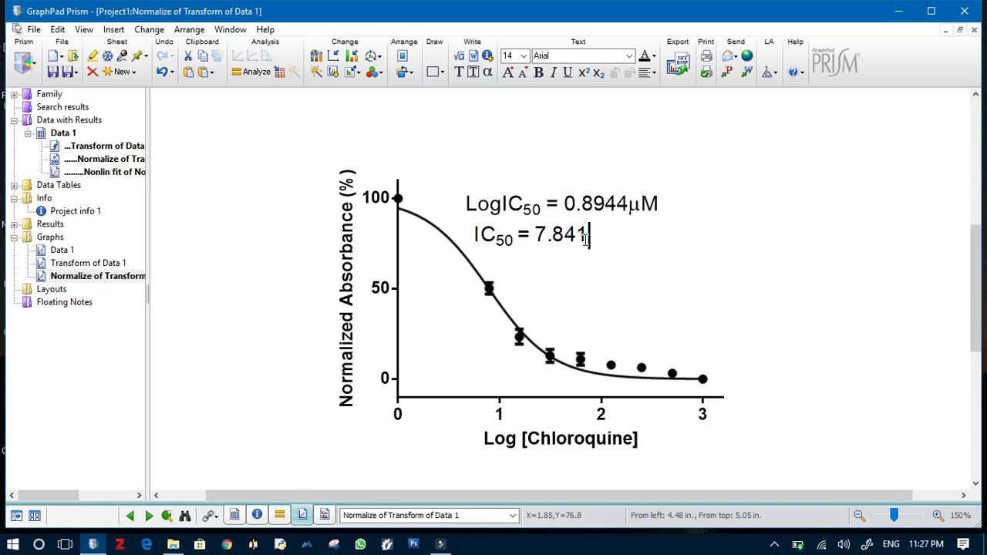
Append the unit µM after 7.841 in the IC50 label
{"action": "right_click", "coordinate": [585, 240]}
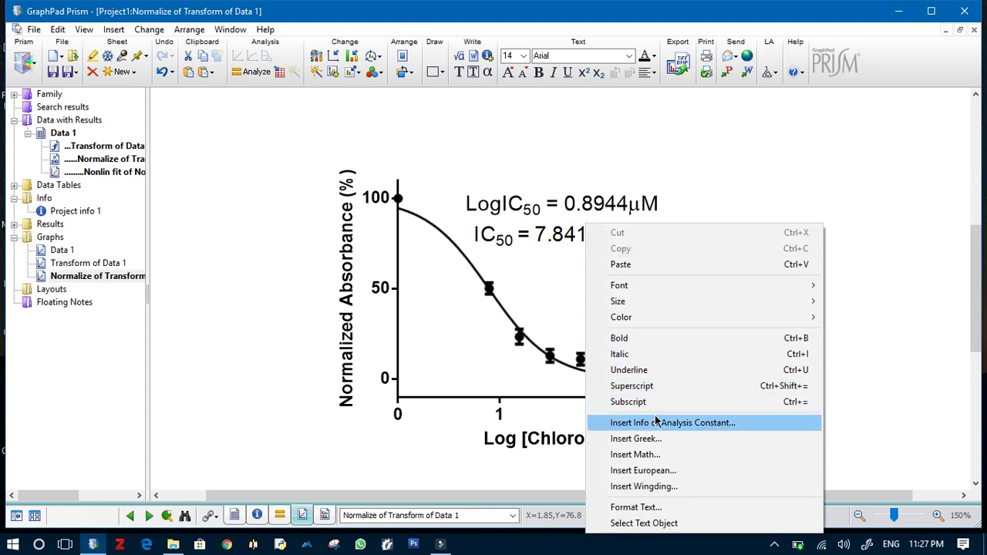
{"action": "left_click", "coordinate": [654, 439]}
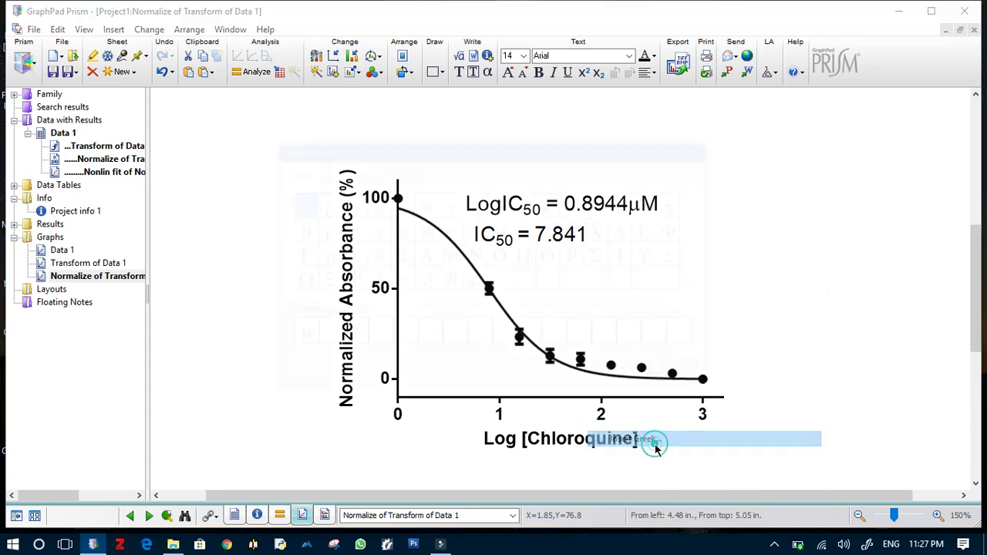
{"action": "left_click", "coordinate": [299, 335]}
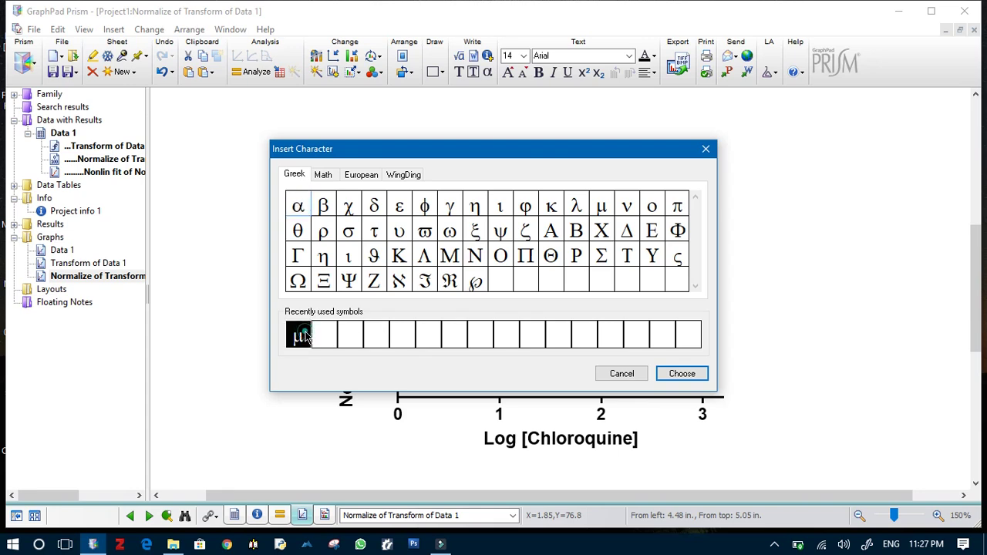
{"action": "left_click", "coordinate": [681, 373]}
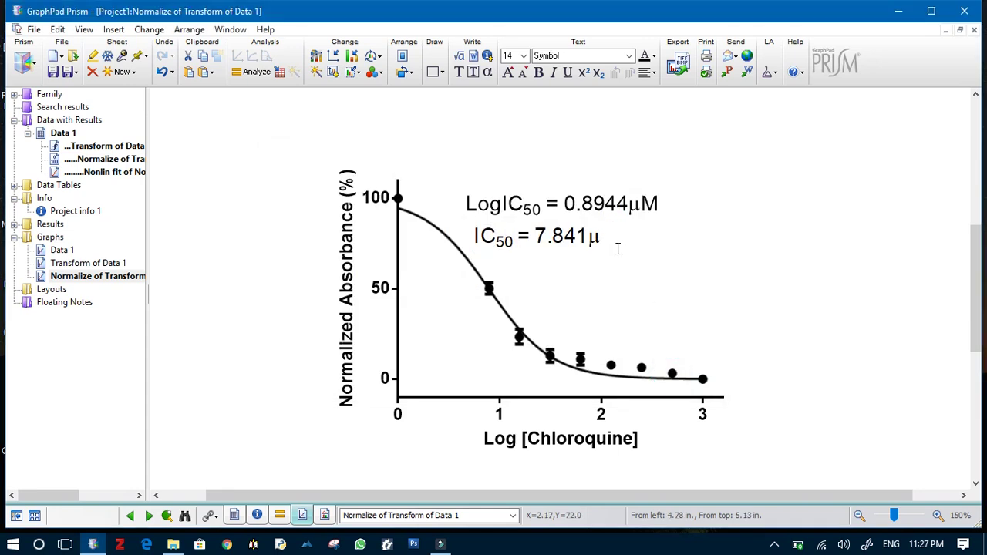
{"action": "type", "text": "M"}
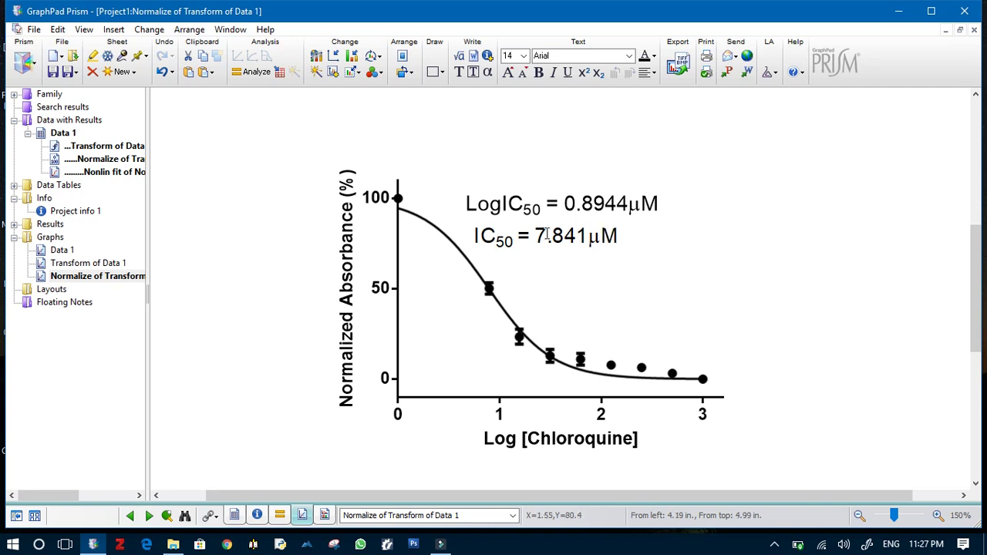
Nudge the IC50 label right to line up beneath the LogIC50 label
{"action": "left_click", "coordinate": [537, 261]}
{"action": "left_click", "coordinate": [494, 241]}
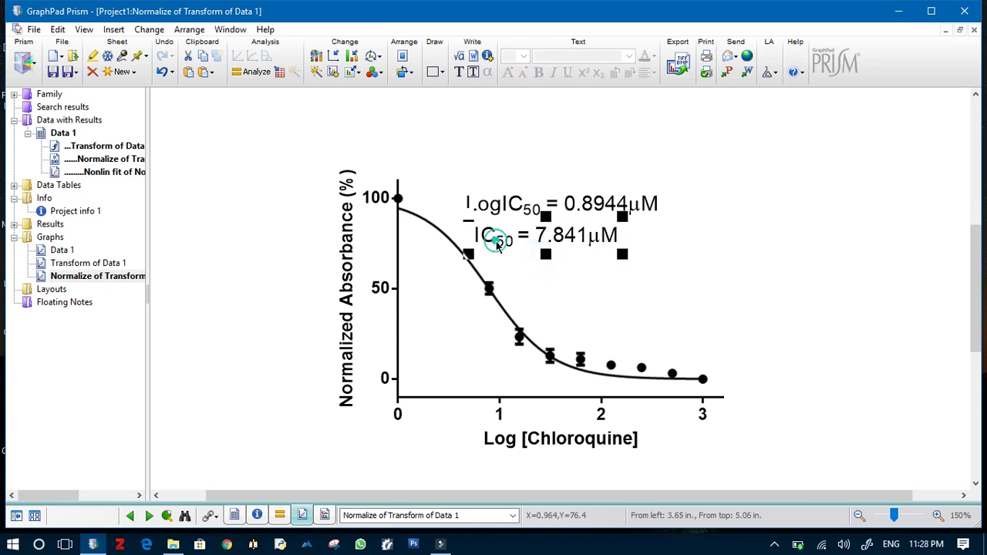
{"action": "key", "text": "Right"}
{"action": "key", "text": "Right"}
{"action": "key", "text": "Right"}
{"action": "key", "text": "Right"}
{"action": "key", "text": "Right"}
{"action": "key", "text": "Right"}
{"action": "key", "text": "Right"}
{"action": "key", "text": "Right"}
{"action": "key", "text": "Right"}
{"action": "key", "text": "Right"}
{"action": "key", "text": "Right"}
{"action": "key", "text": "Right"}
{"action": "key", "text": "Right"}
{"action": "key", "text": "Right"}
{"action": "key", "text": "Right"}
{"action": "key", "text": "Right"}
{"action": "key", "text": "Right"}
{"action": "key", "text": "Right"}
{"action": "key", "text": "Right"}
{"action": "key", "text": "Right"}
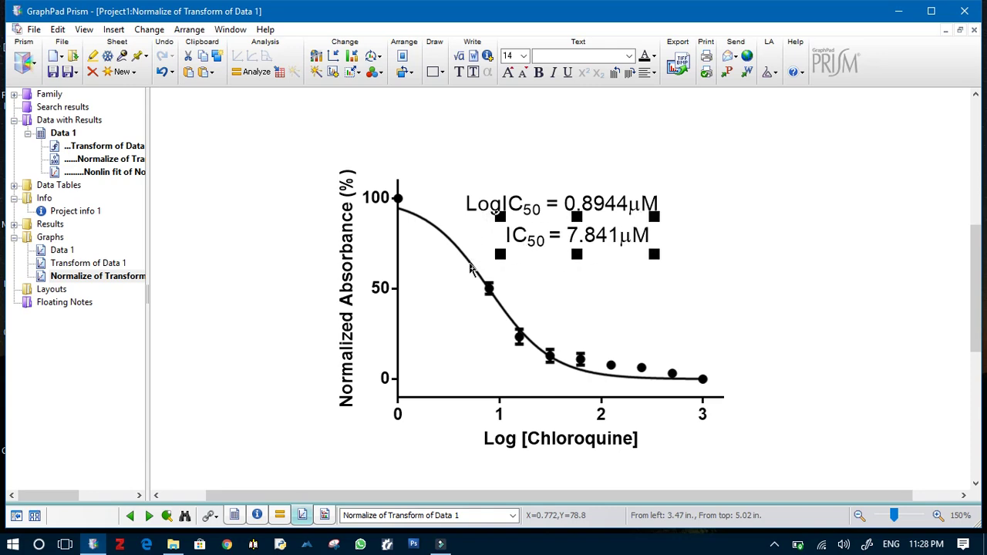
{"action": "left_click", "coordinate": [456, 73]}
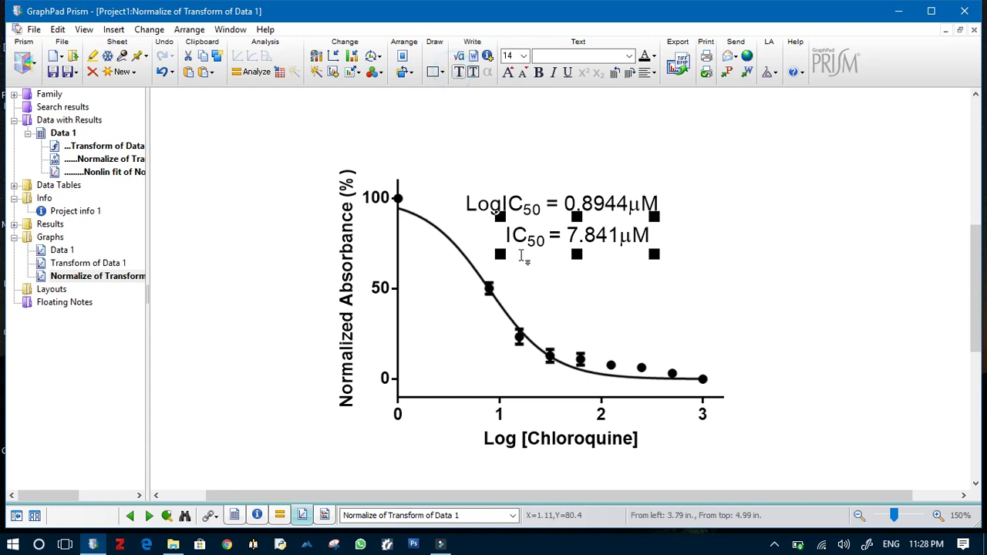
{"action": "left_click", "coordinate": [512, 261]}
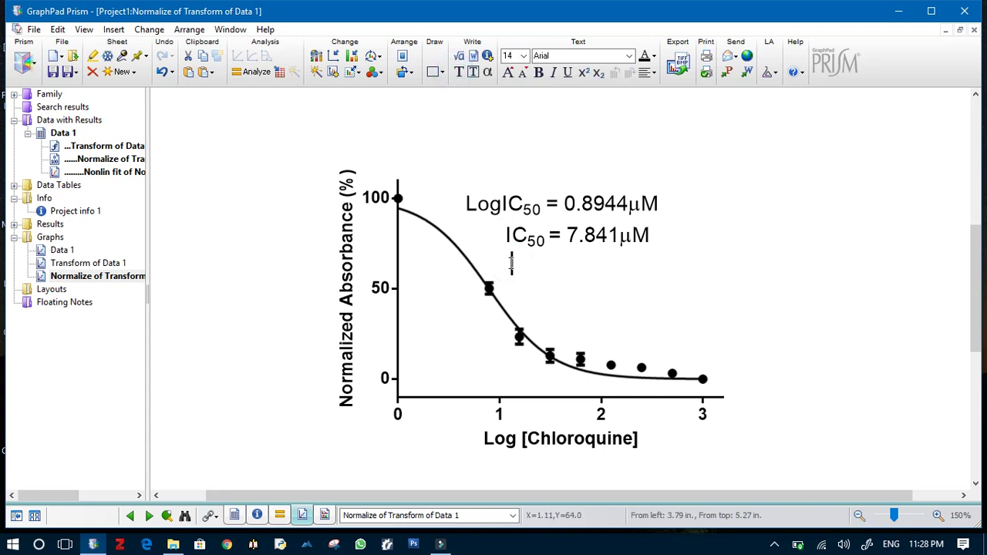
Type an 'R² =' label below the IC50 line, with the 2 superscripted
{"action": "type", "text": "R"}
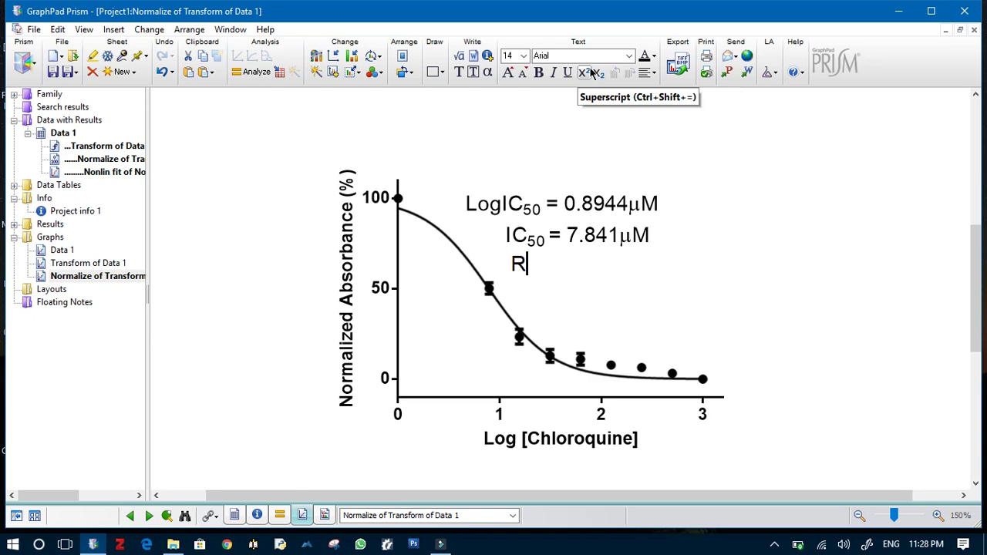
{"action": "type", "text": "2"}
{"action": "key", "text": "shift+Left"}
{"action": "left_click", "coordinate": [586, 69]}
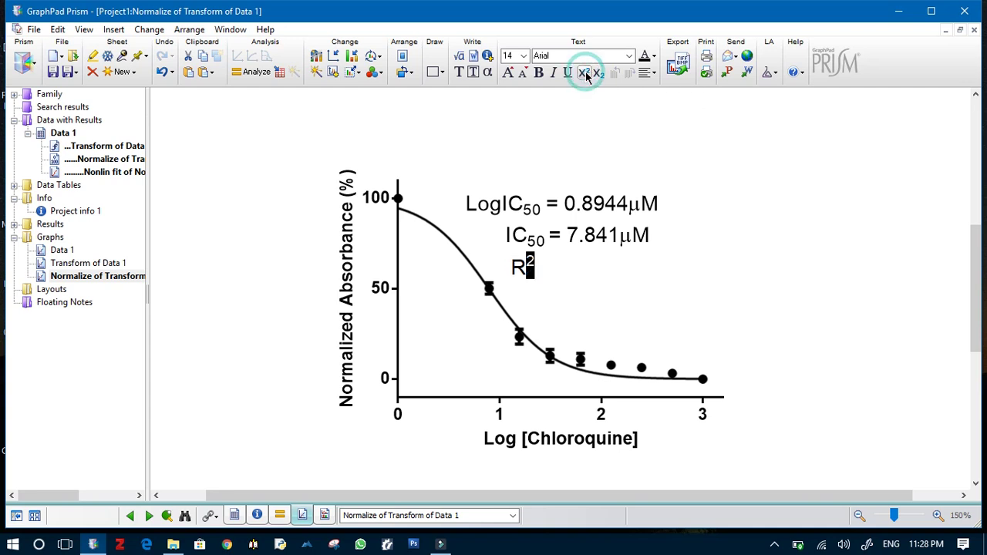
{"action": "left_click", "coordinate": [551, 271]}
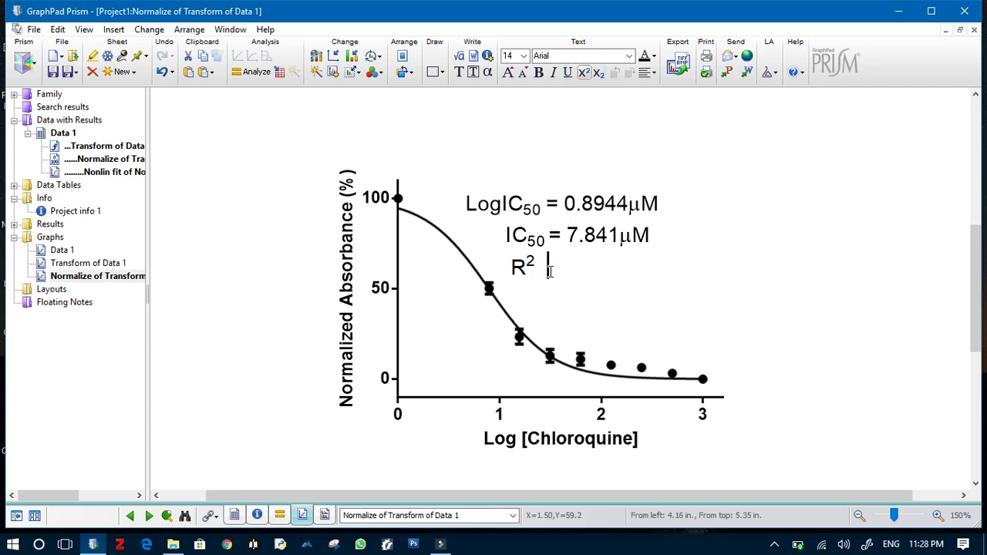
{"action": "left_click", "coordinate": [583, 73]}
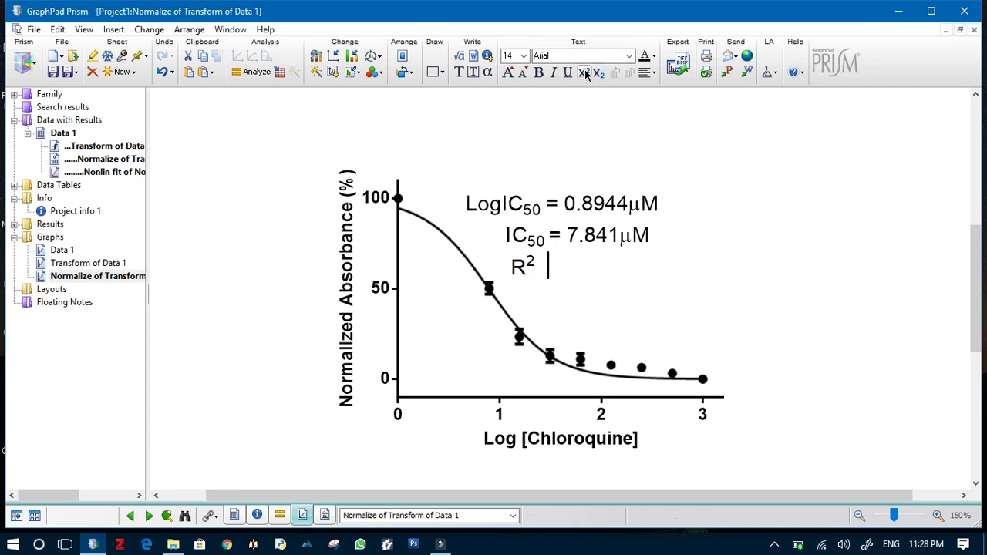
{"action": "type", "text": "="}
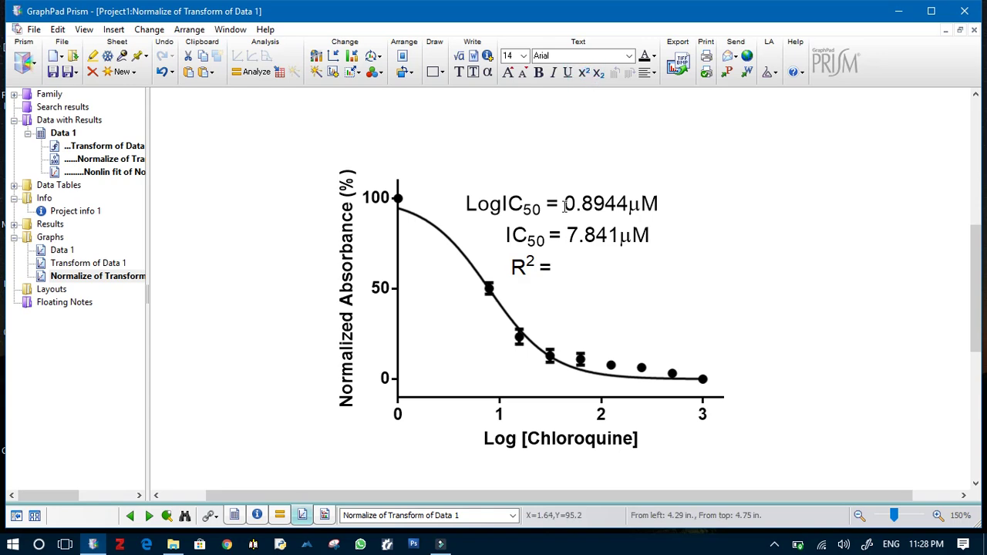
Link the Goodness of Fit R square value, 0.9677, into the R² label
{"action": "right_click", "coordinate": [560, 267]}
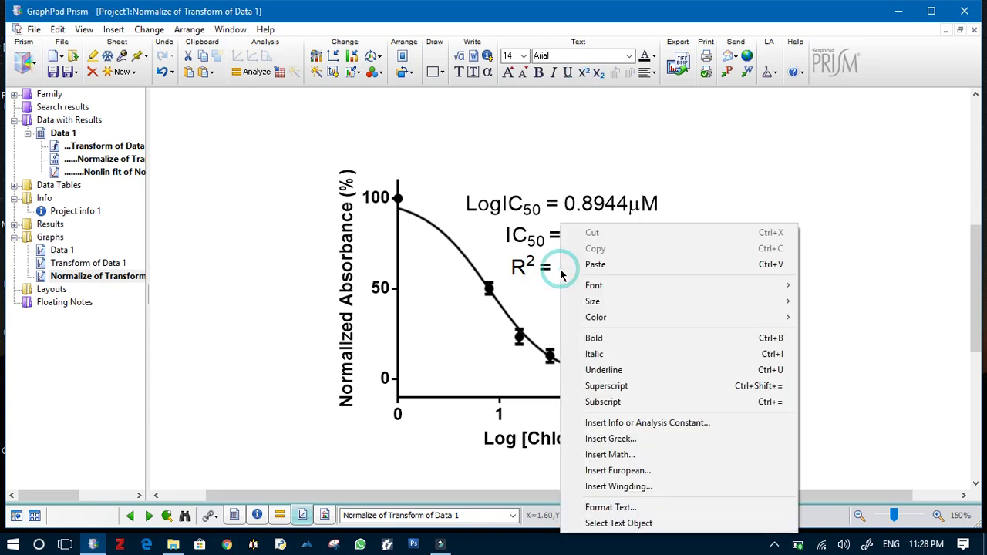
{"action": "left_click", "coordinate": [632, 427]}
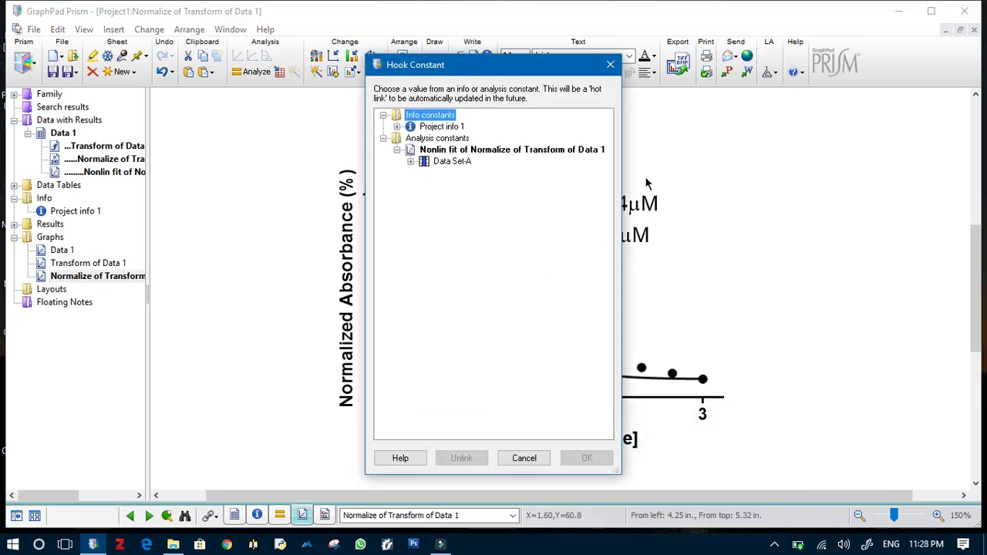
{"action": "left_click", "coordinate": [411, 161]}
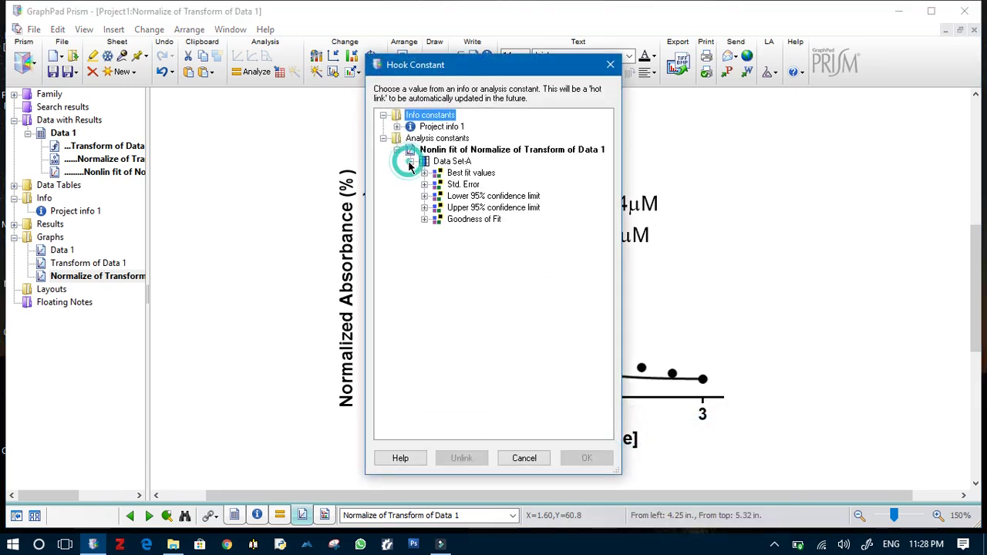
{"action": "left_click", "coordinate": [424, 219]}
{"action": "left_click", "coordinate": [470, 241]}
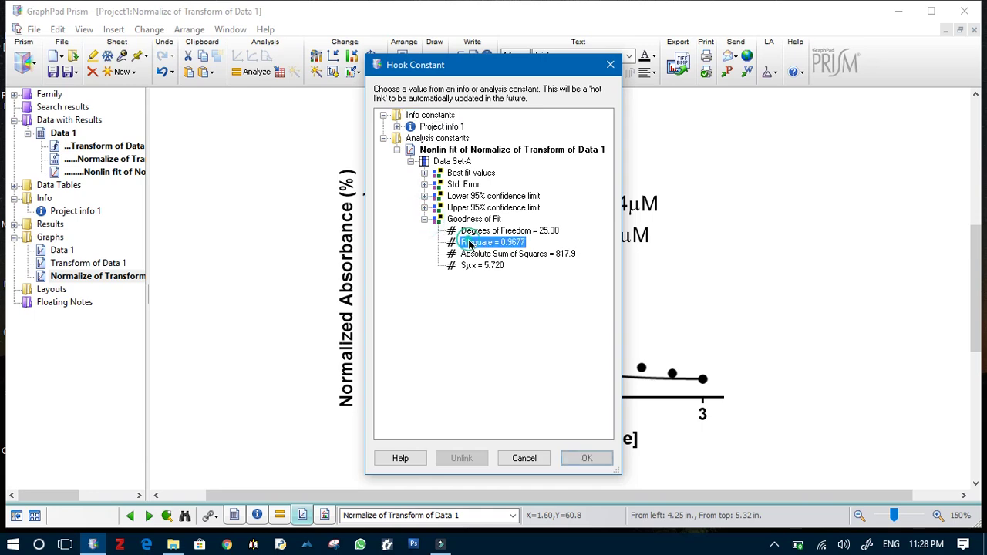
{"action": "left_click", "coordinate": [585, 457]}
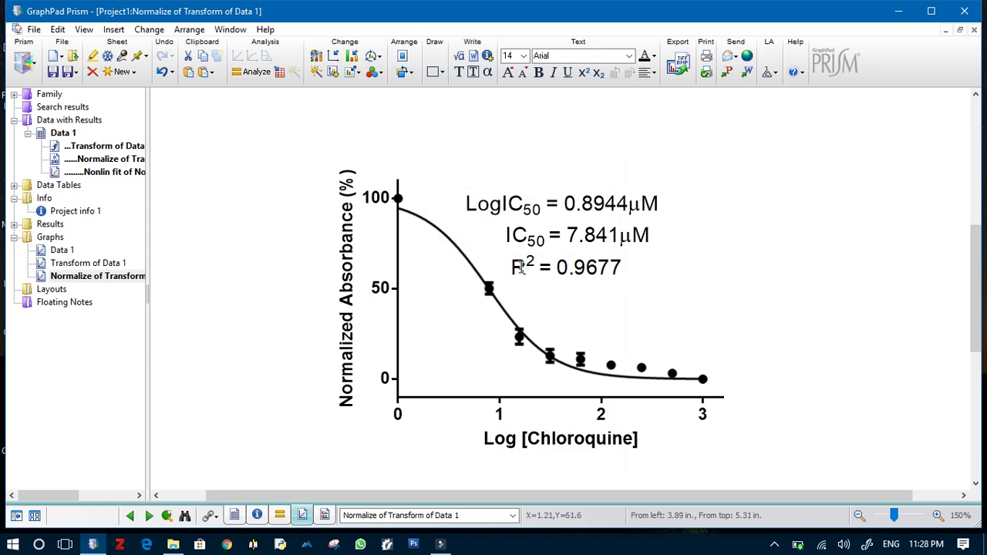
{"action": "left_click", "coordinate": [590, 279]}
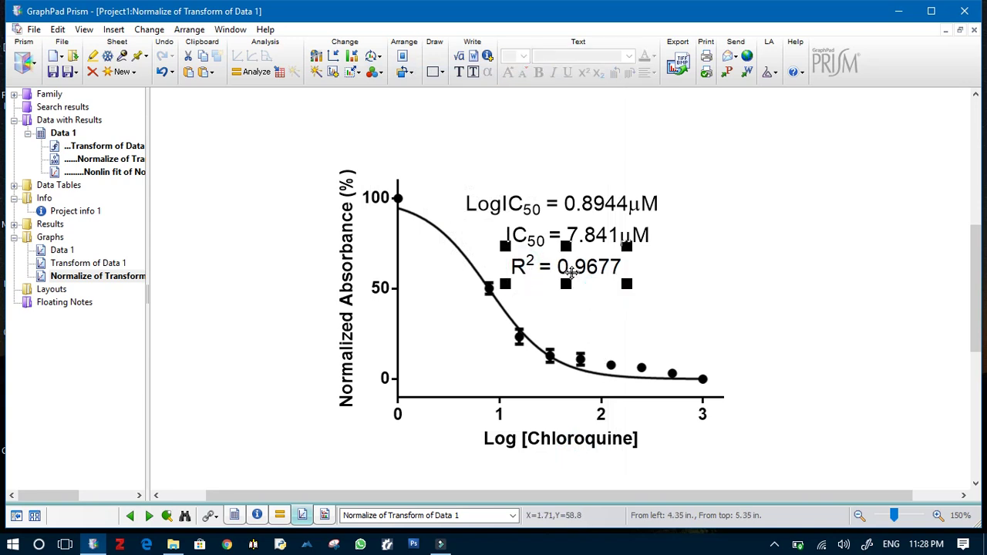
Nudge the R² = 0.9677 label two steps right, then deselect it
{"action": "key", "text": "Right"}
{"action": "key", "text": "Right"}
{"action": "key", "text": "Right"}
{"action": "key", "text": "Right"}
{"action": "key", "text": "Right"}
{"action": "key", "text": "Right"}
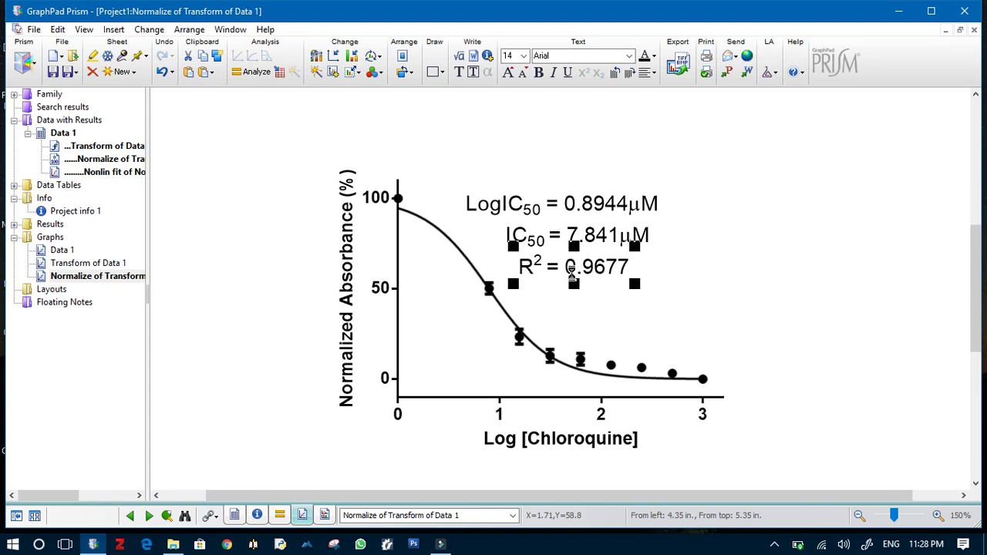
{"action": "key", "text": "Right"}
{"action": "key", "text": "Right"}
{"action": "key", "text": "Right"}
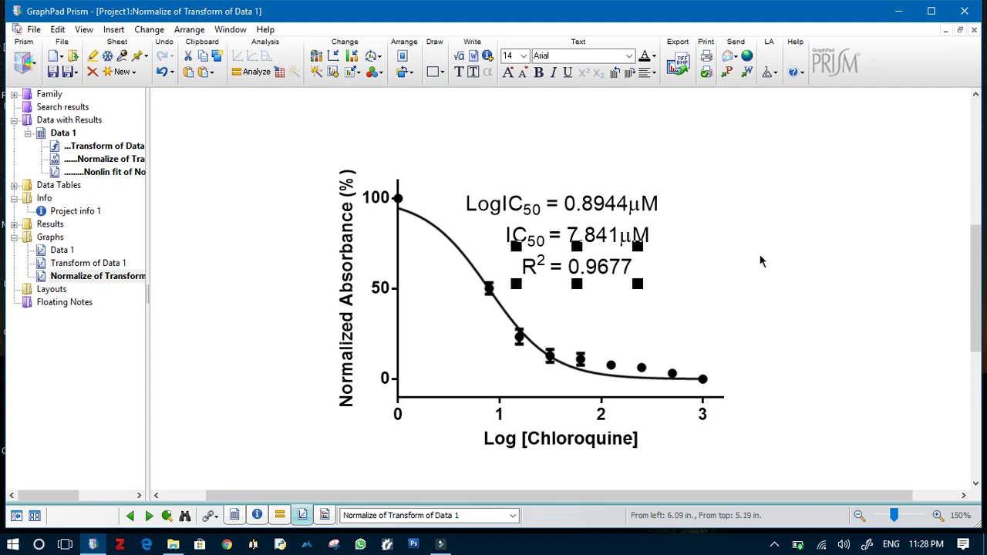
{"action": "left_click", "coordinate": [760, 259]}
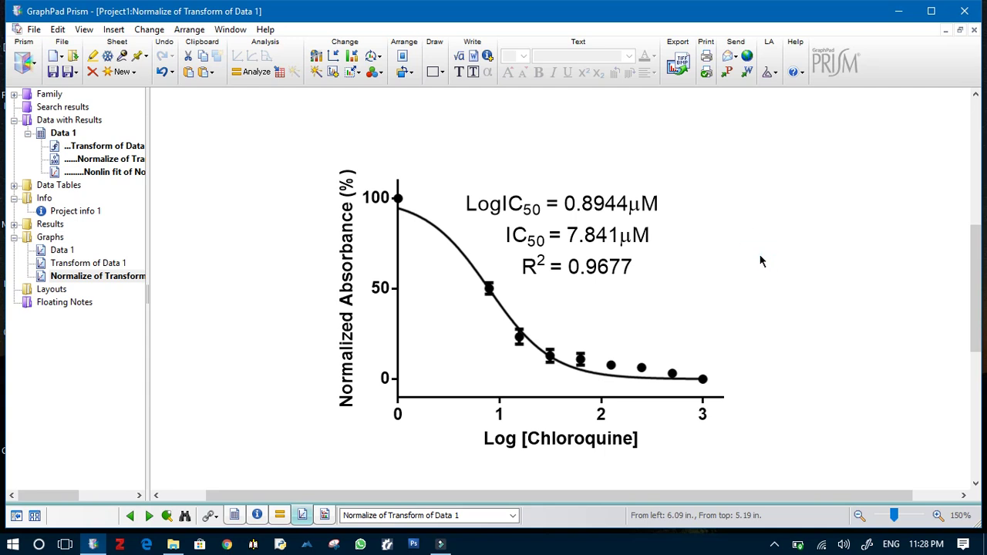